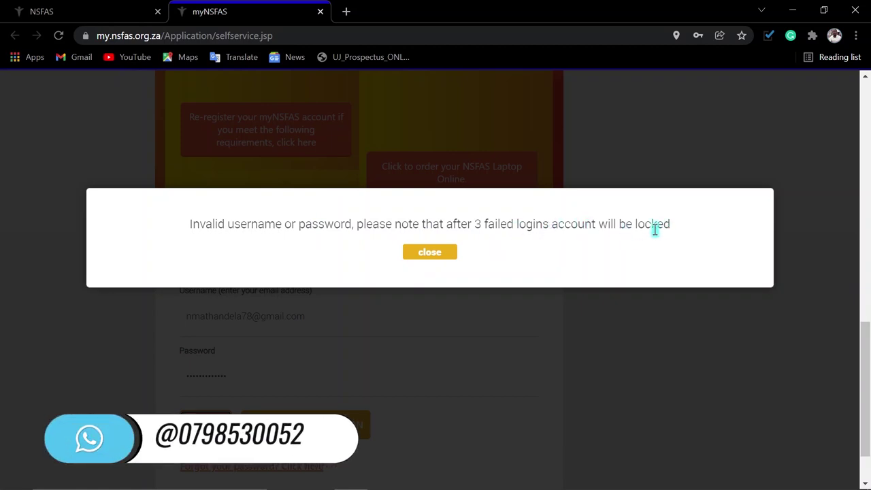
Dismiss the invalid login warning, retry sign-in, then dismiss the 'UserProfile locked' notice.
{"action": "left_click", "coordinate": [431, 253]}
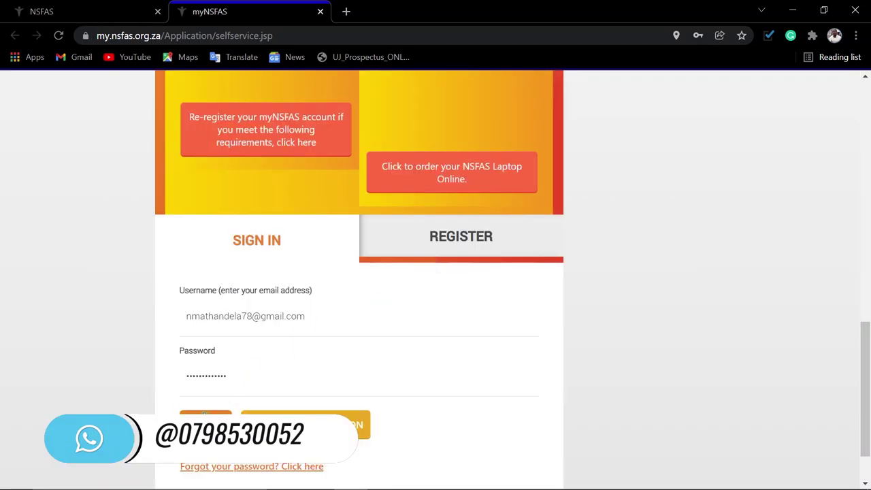
{"action": "left_click", "coordinate": [204, 417]}
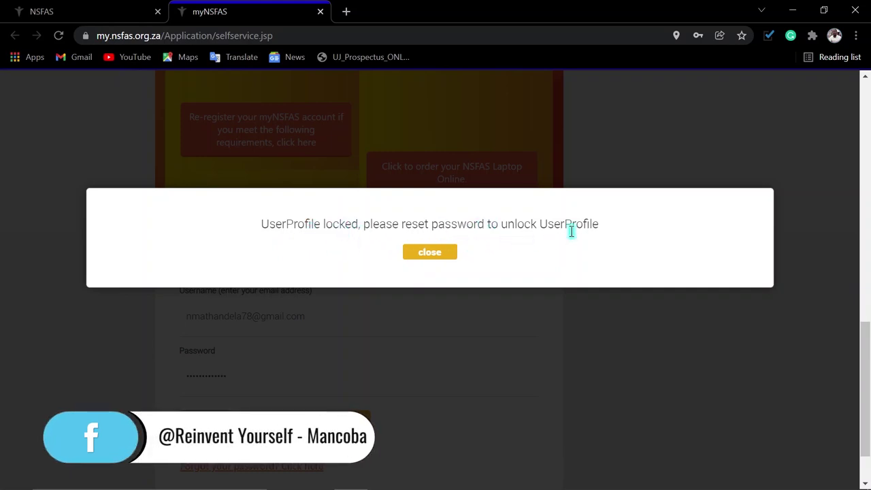
{"action": "left_click", "coordinate": [422, 257]}
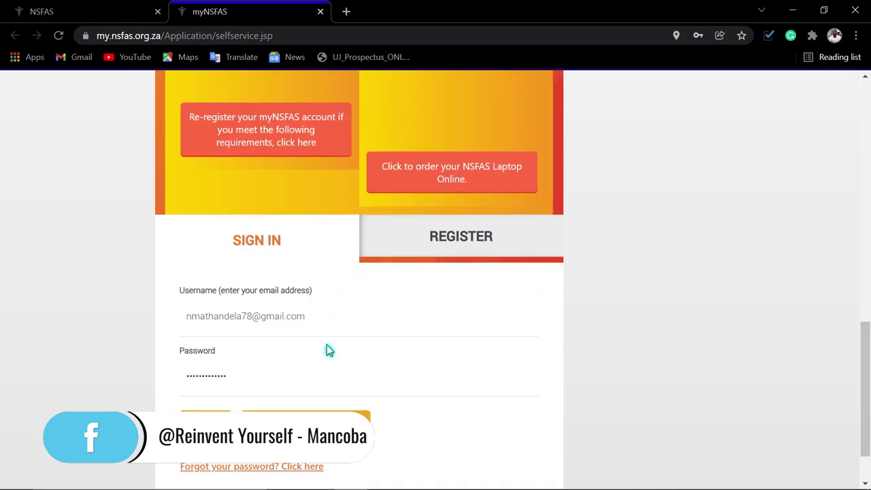
{"action": "scroll", "coordinate": [327, 345], "scroll_direction": "down", "scroll_amount": 1}
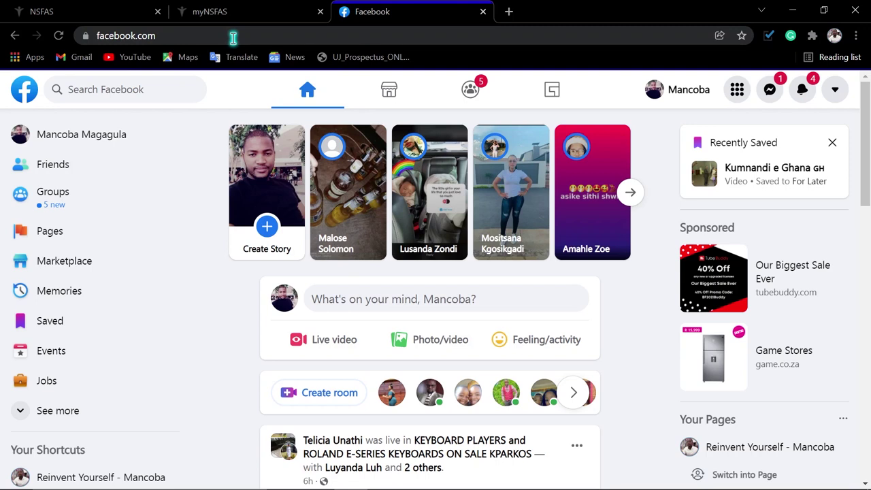
On the Friends page, load more requests, confirm one pending request, and return to the home feed.
{"action": "left_click", "coordinate": [62, 171]}
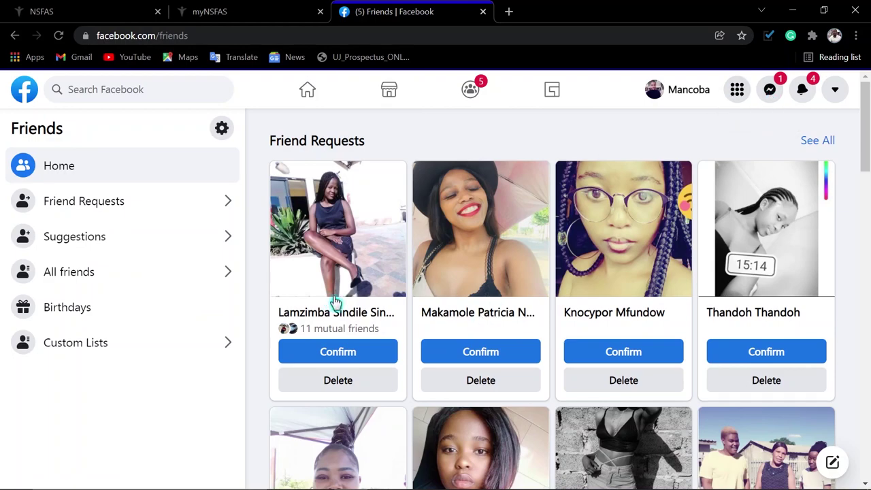
{"action": "scroll", "coordinate": [455, 244], "scroll_direction": "down", "scroll_amount": 8}
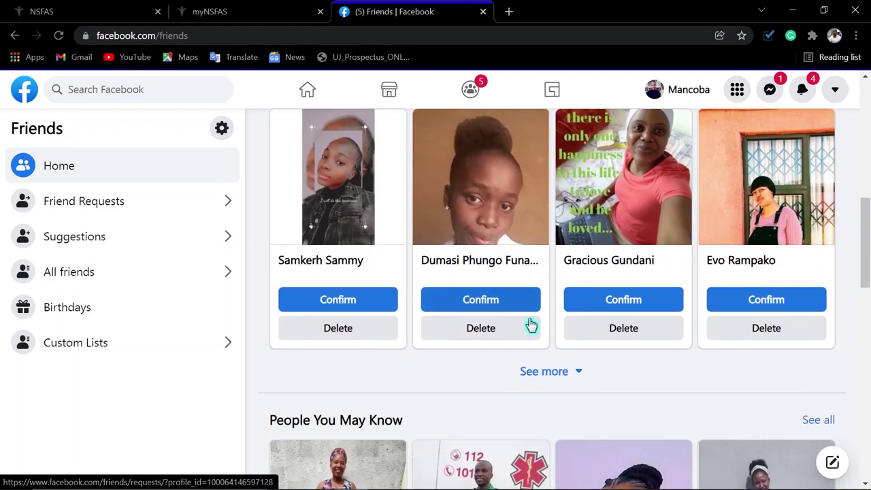
{"action": "left_click", "coordinate": [560, 374]}
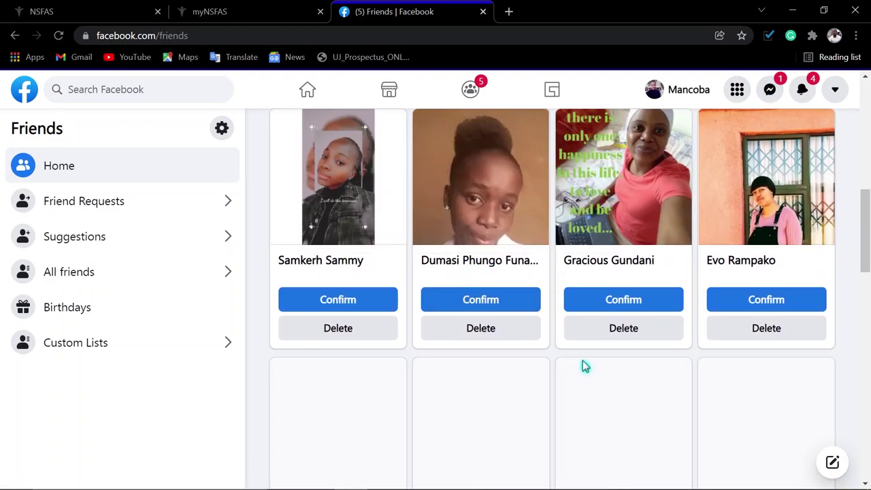
{"action": "scroll", "coordinate": [551, 354], "scroll_direction": "down", "scroll_amount": 10}
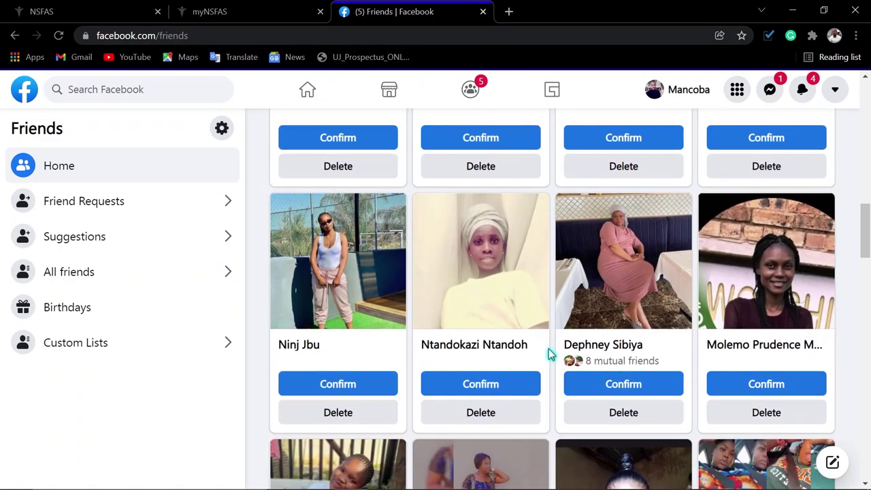
{"action": "scroll", "coordinate": [557, 406], "scroll_direction": "down", "scroll_amount": 5}
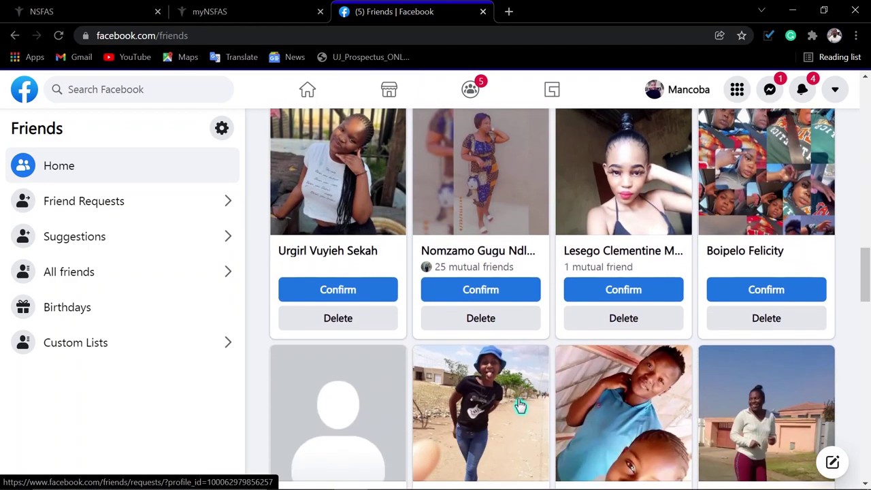
{"action": "scroll", "coordinate": [521, 379], "scroll_direction": "up", "scroll_amount": 1}
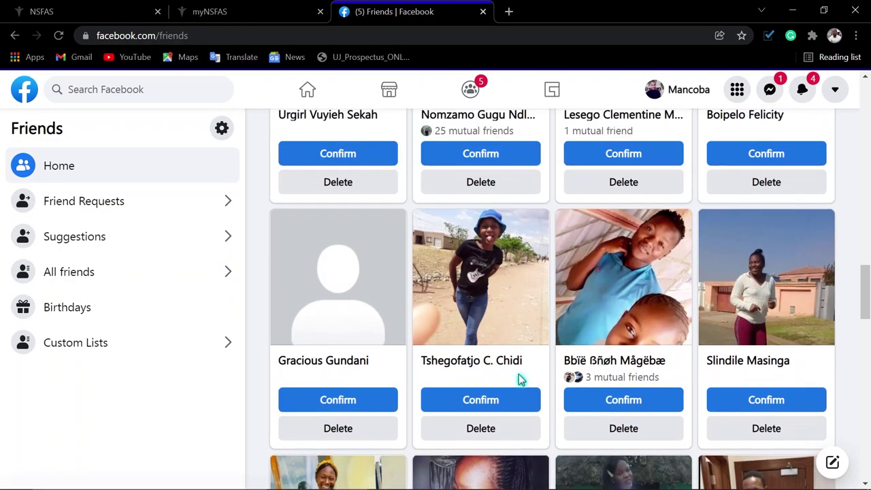
{"action": "left_click", "coordinate": [481, 157]}
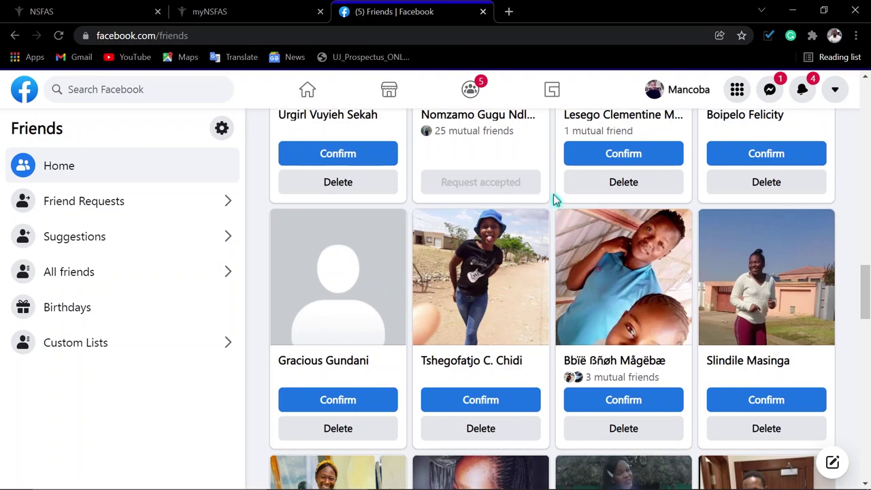
{"action": "scroll", "coordinate": [554, 198], "scroll_direction": "up", "scroll_amount": 1}
{"action": "scroll", "coordinate": [554, 197], "scroll_direction": "down", "scroll_amount": 3}
{"action": "left_click", "coordinate": [25, 89]}
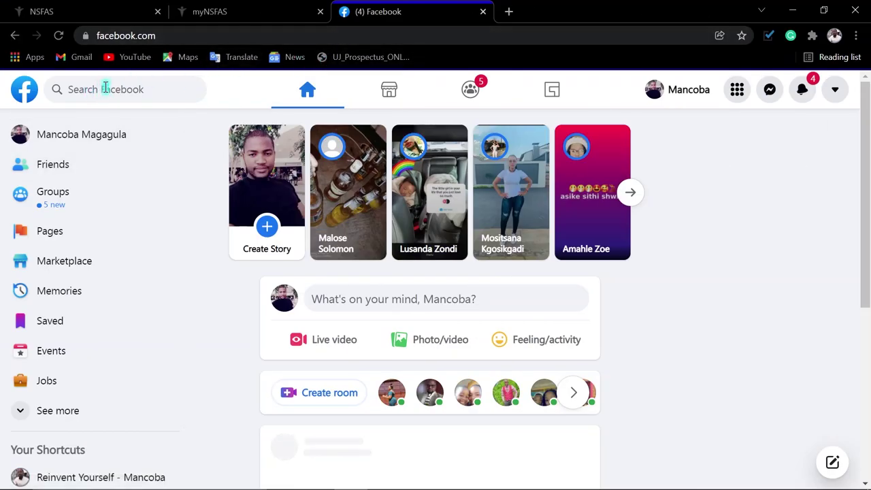
Open the Reinvent Yourself page from the Facebook recent searches list.
{"action": "left_click", "coordinate": [105, 89]}
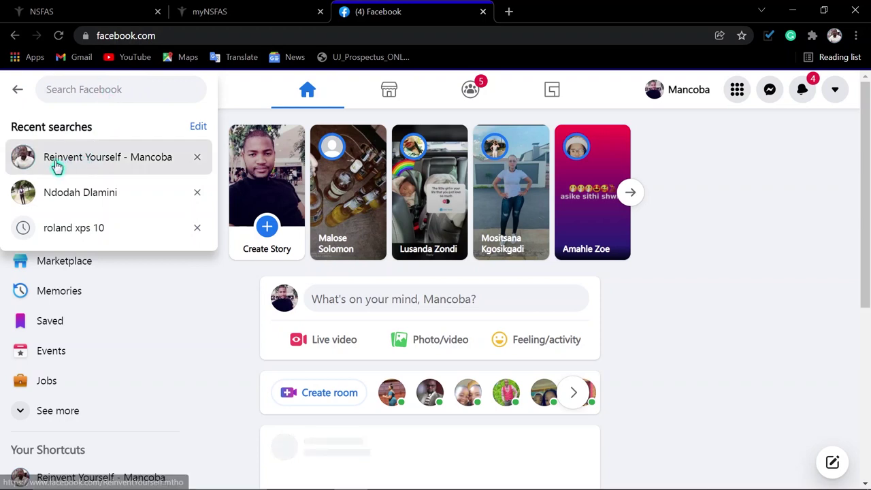
{"action": "left_click", "coordinate": [113, 168]}
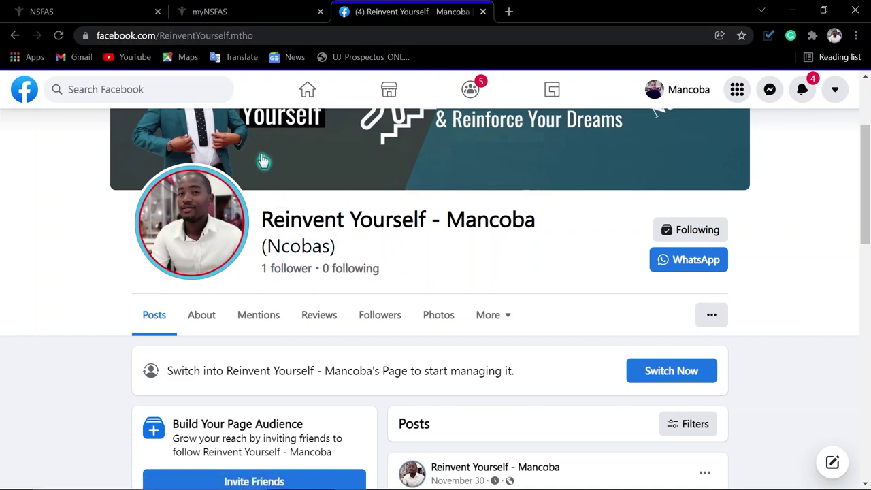
{"action": "scroll", "coordinate": [180, 148], "scroll_direction": "up", "scroll_amount": 2}
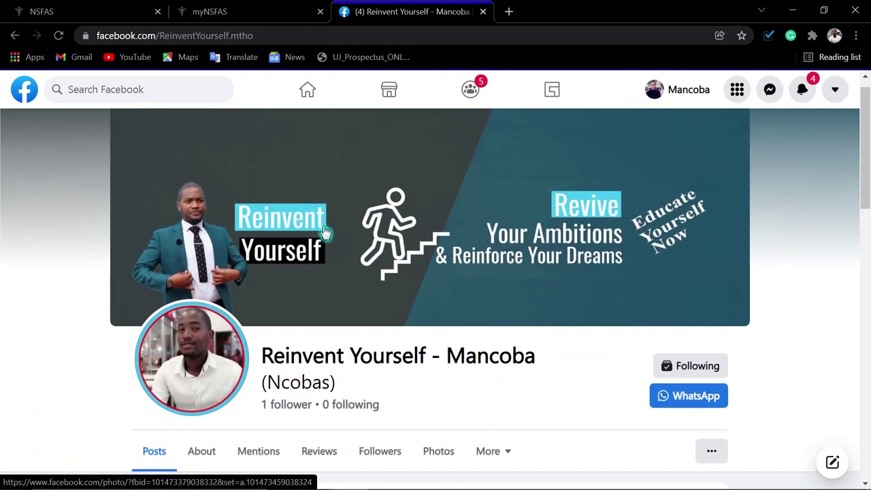
{"action": "scroll", "coordinate": [364, 269], "scroll_direction": "down", "scroll_amount": 2}
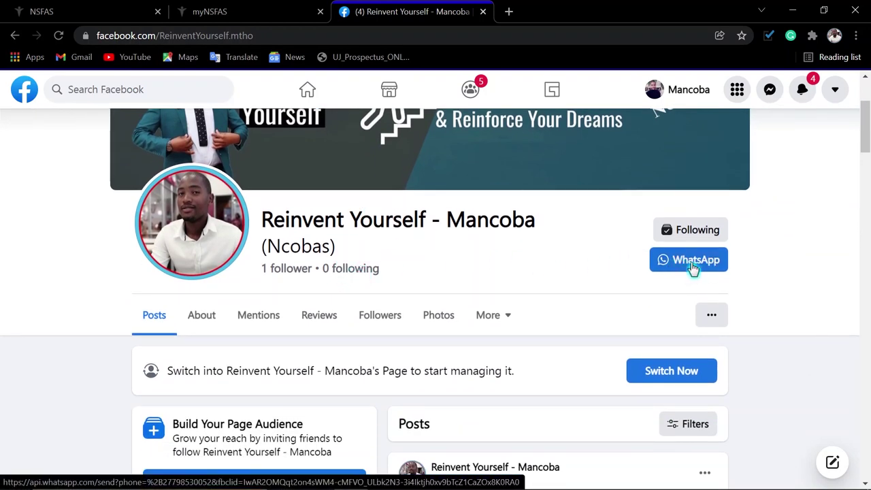
Message Reinvent Yourself with 'I have a question. Can you help?', then close the chat and Facebook tab.
{"action": "left_click", "coordinate": [711, 320]}
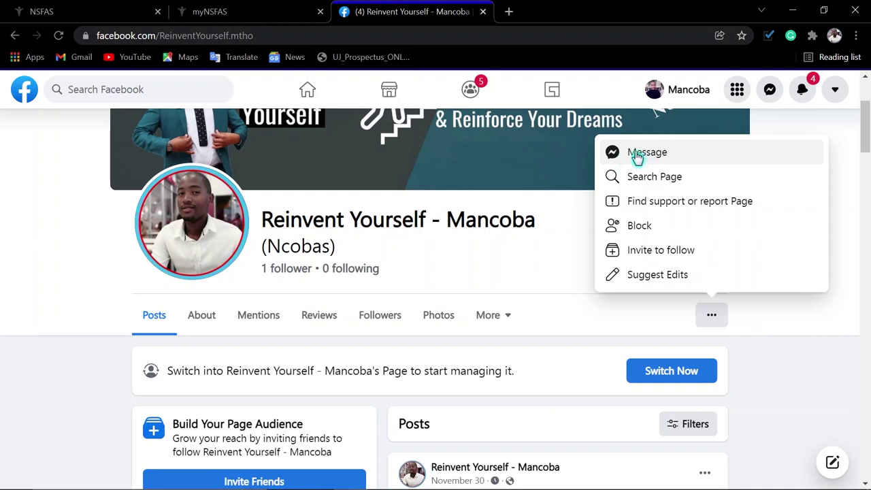
{"action": "left_click", "coordinate": [659, 157]}
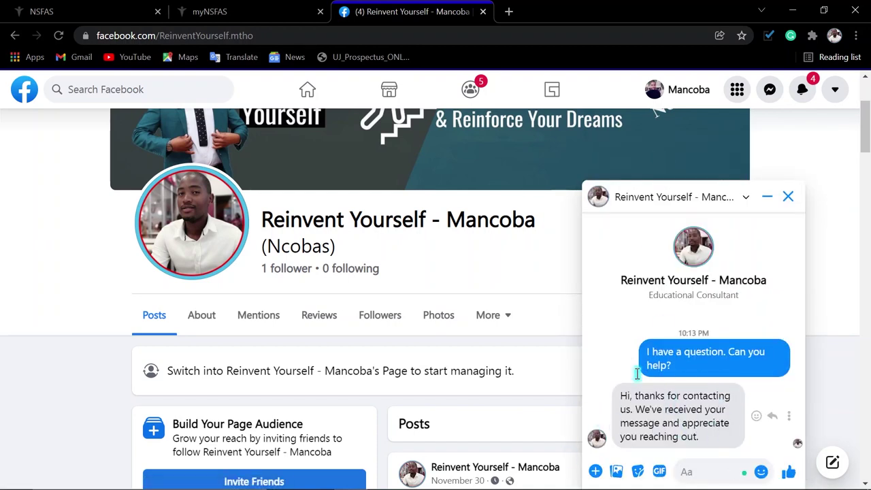
{"action": "left_click", "coordinate": [788, 199]}
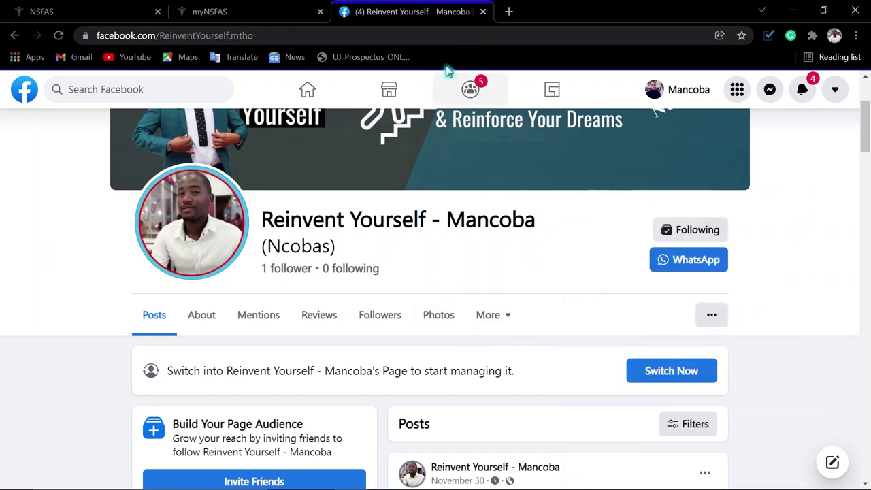
{"action": "left_click", "coordinate": [483, 12]}
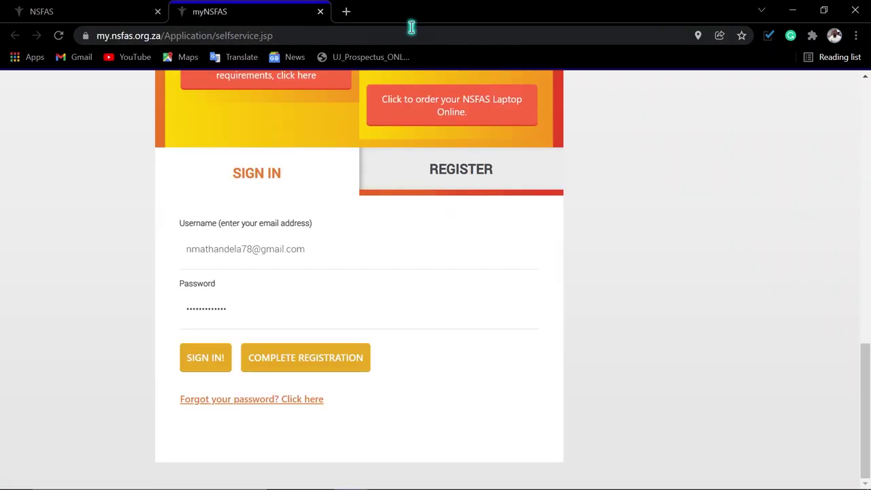
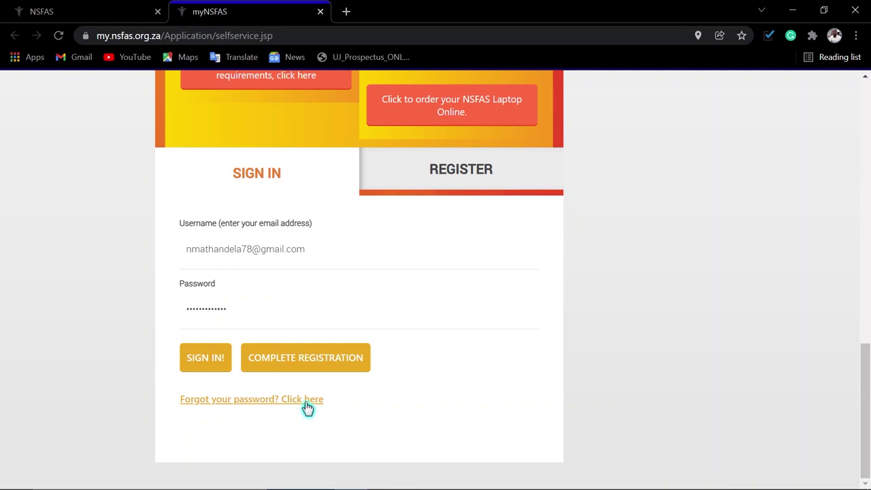
Start a password reset, verify the applicant ID number, and answer No to having the old contacts.
{"action": "left_click", "coordinate": [225, 401]}
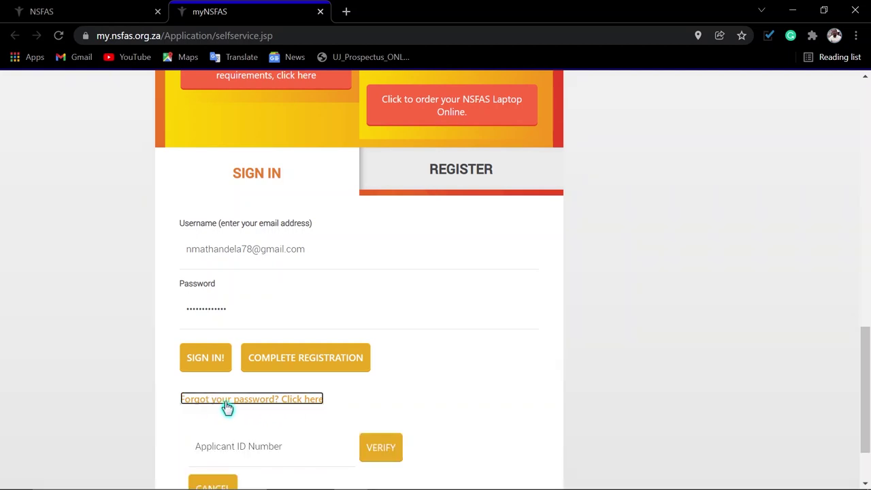
{"action": "left_click", "coordinate": [247, 445]}
{"action": "type", "text": "99"}
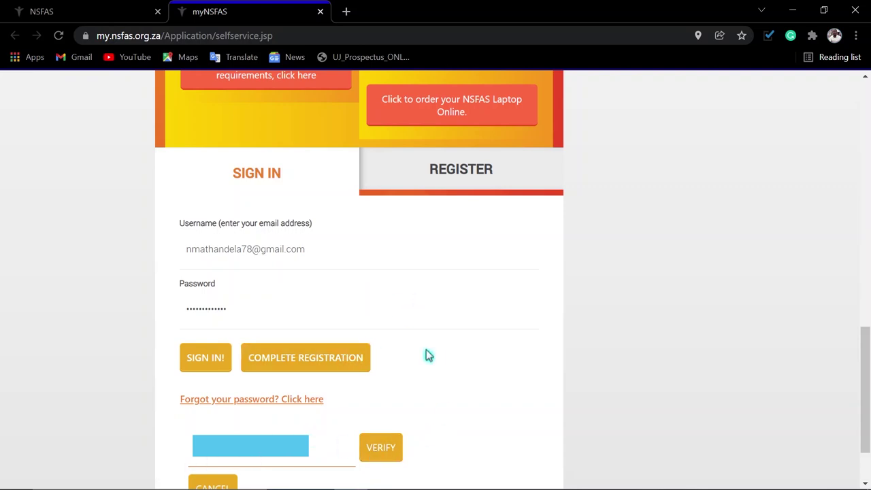
{"action": "left_click", "coordinate": [391, 451]}
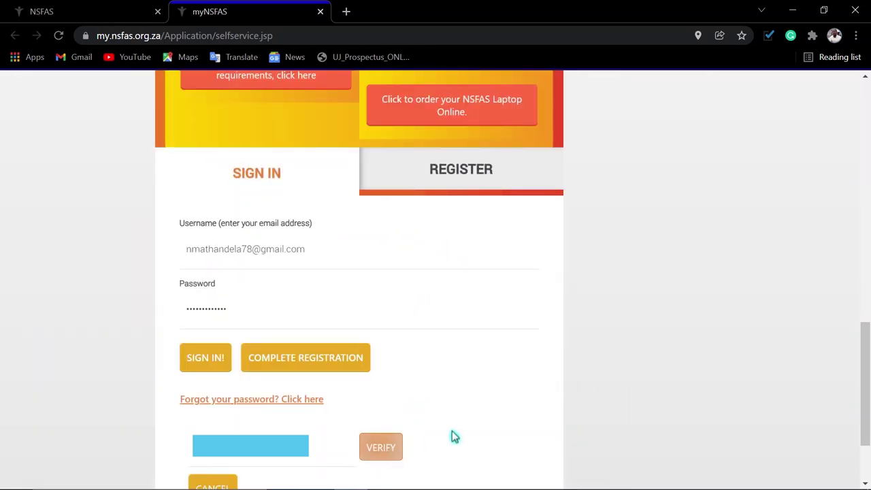
{"action": "scroll", "coordinate": [460, 434], "scroll_direction": "down", "scroll_amount": 2}
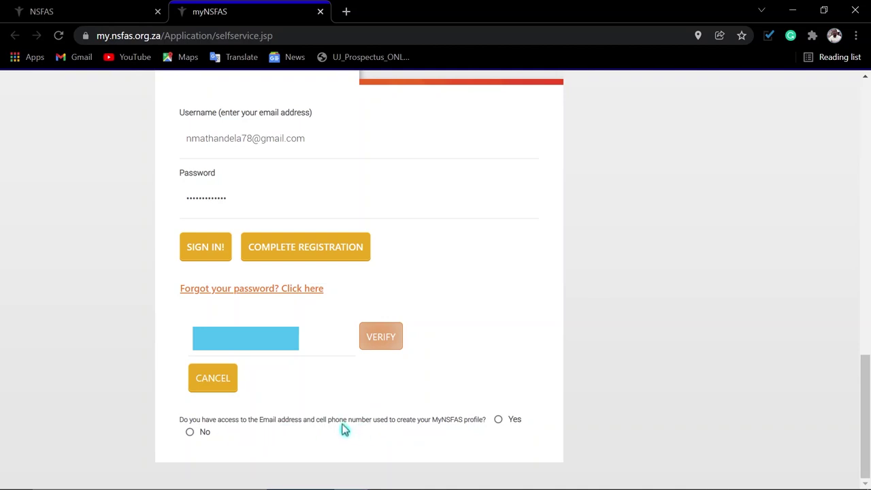
{"action": "left_click", "coordinate": [191, 433]}
Enter the new cell phone number in both phone fields using the saved autofill value.
{"action": "scroll", "coordinate": [301, 435], "scroll_direction": "down", "scroll_amount": 3}
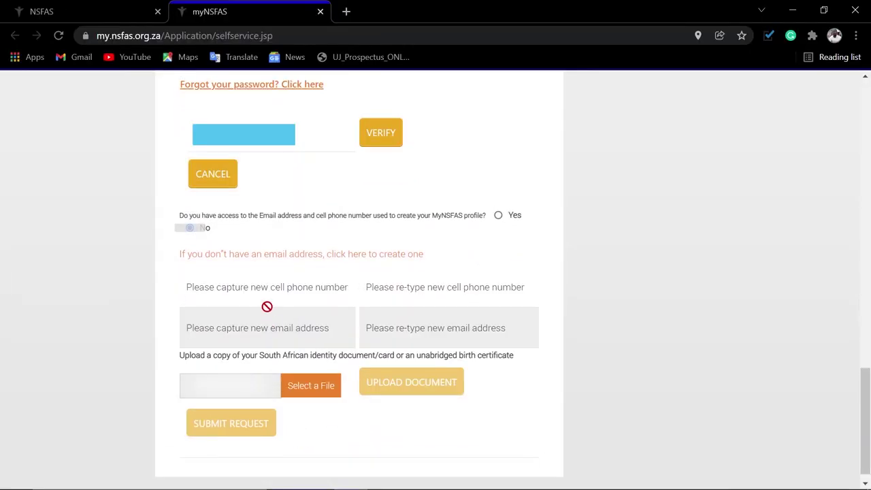
{"action": "left_click", "coordinate": [250, 289]}
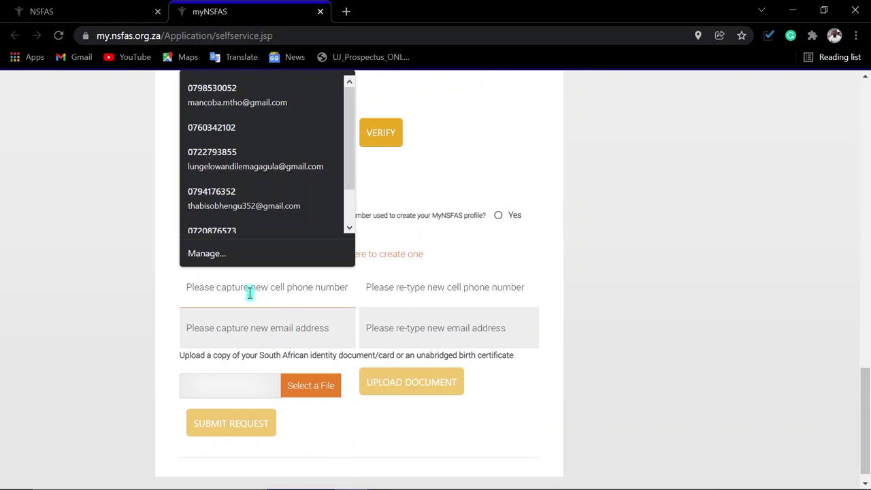
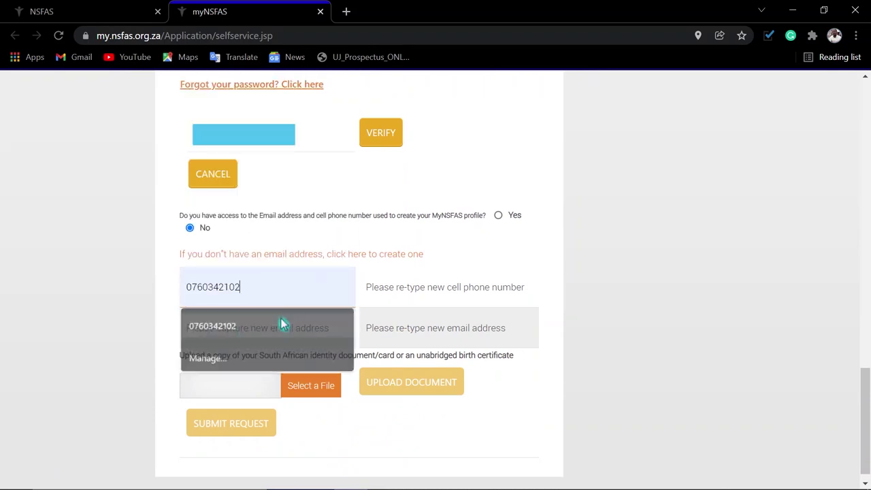
{"action": "left_click", "coordinate": [282, 325]}
{"action": "left_click", "coordinate": [420, 280]}
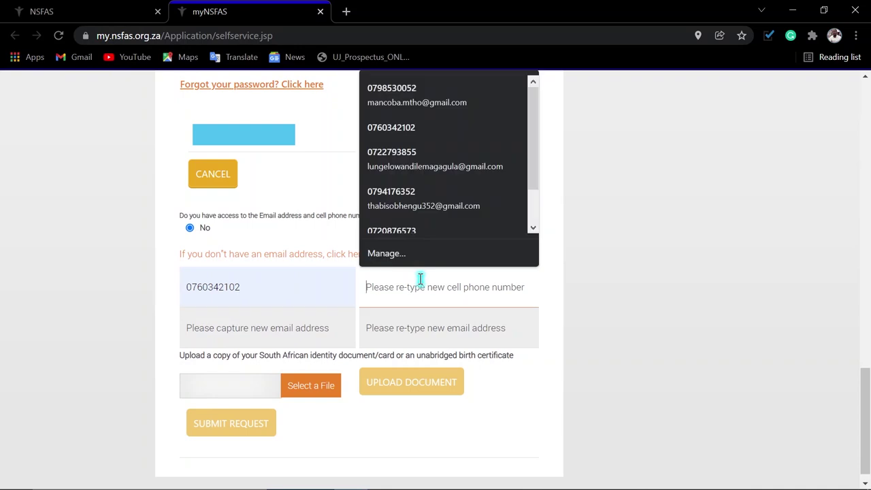
{"action": "type", "text": "07603"}
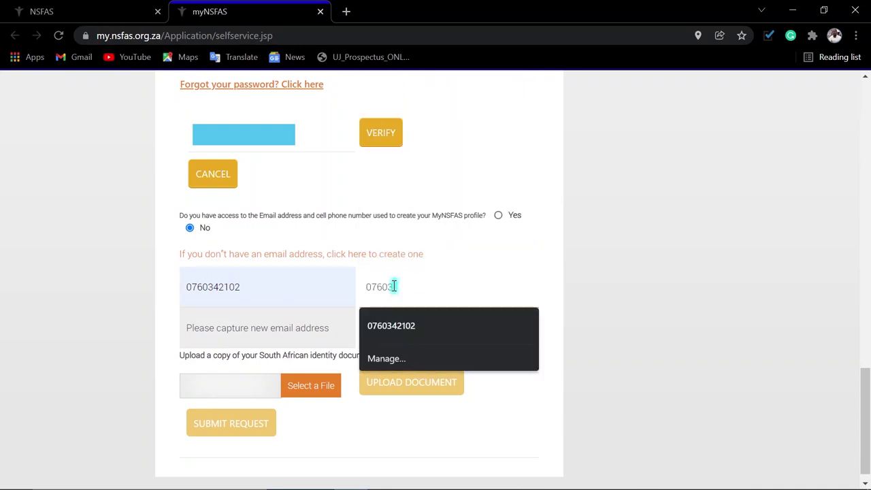
{"action": "left_click", "coordinate": [393, 326]}
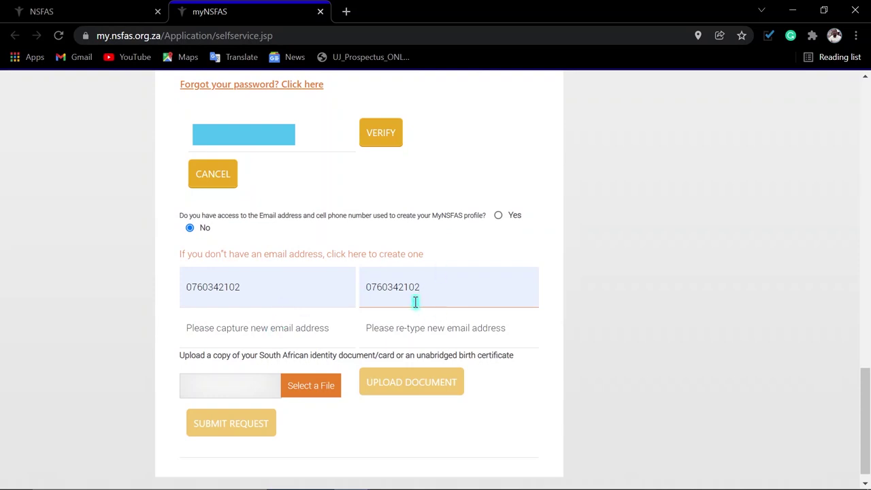
{"action": "left_click", "coordinate": [433, 291]}
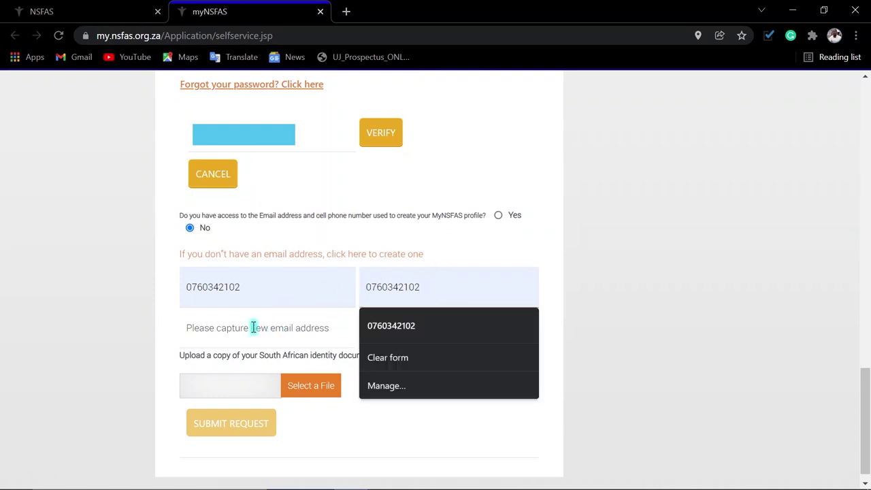
Enter the new email address in both the email and confirm-email fields.
{"action": "left_click", "coordinate": [252, 330]}
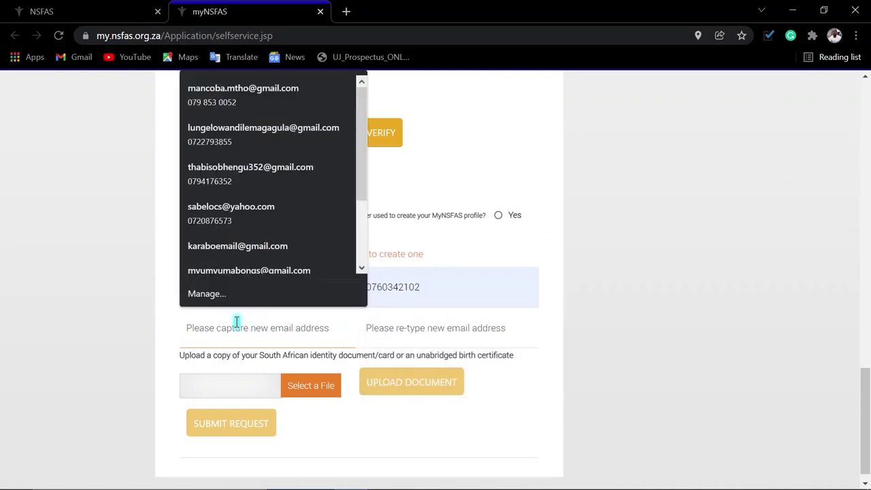
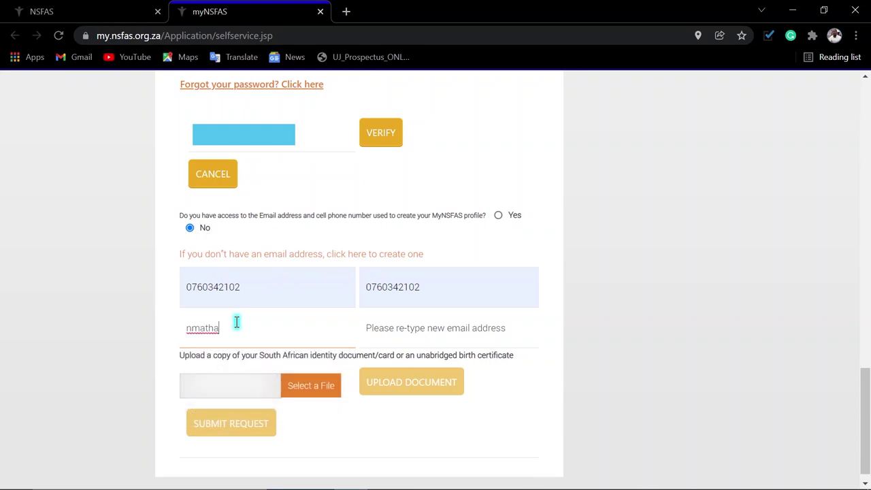
{"action": "key", "text": "Tab"}
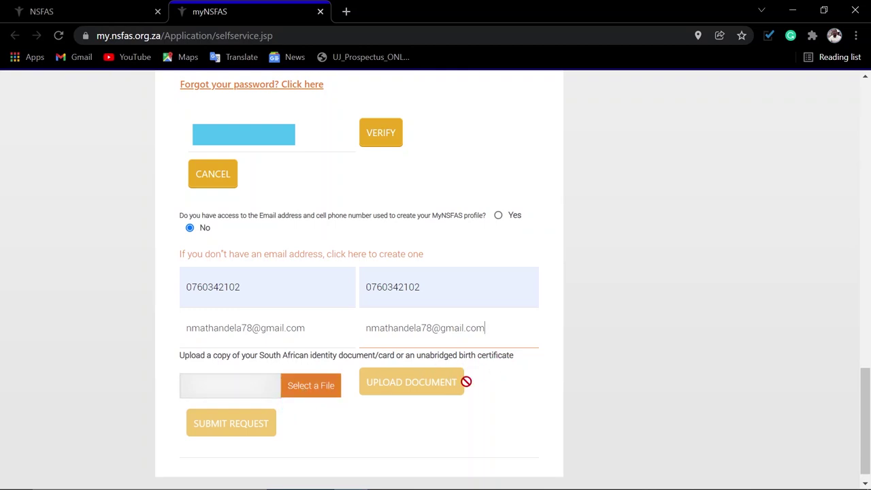
{"action": "left_click", "coordinate": [306, 392]}
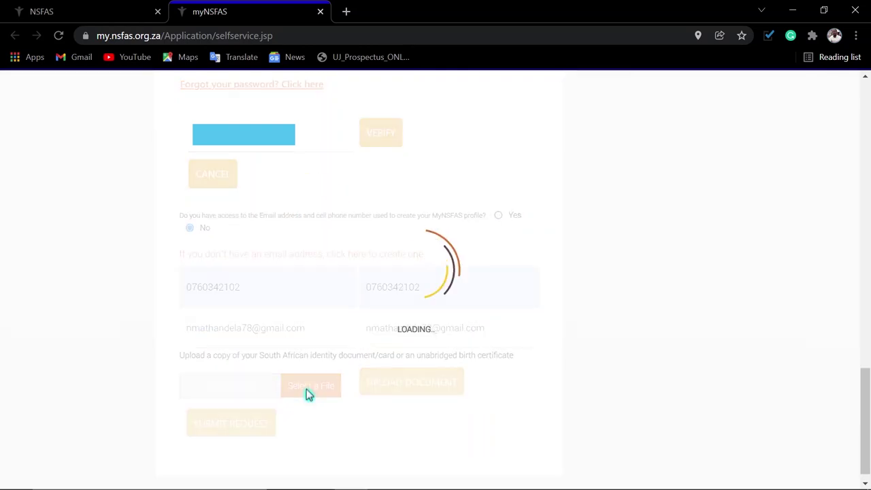
Upload the proof of registration PDF from Downloads as the identity document and dismiss the success message.
{"action": "left_click", "coordinate": [307, 389]}
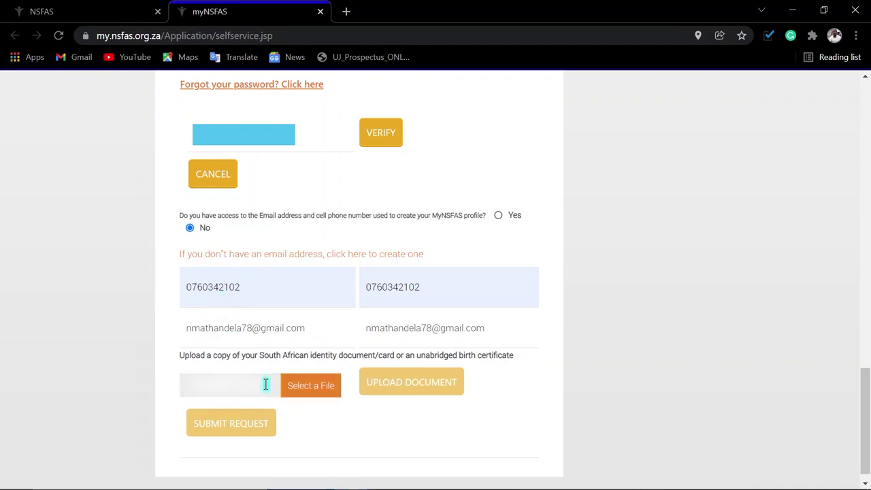
{"action": "left_click", "coordinate": [310, 386]}
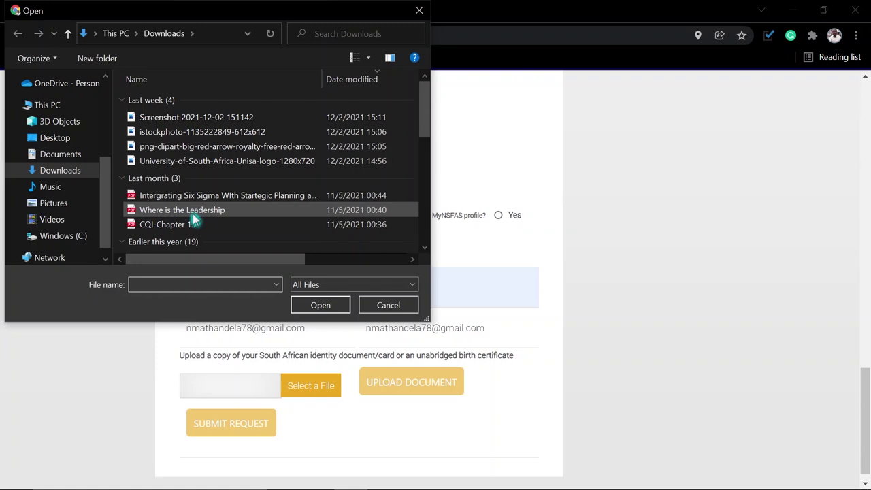
{"action": "scroll", "coordinate": [192, 216], "scroll_direction": "down", "scroll_amount": 3}
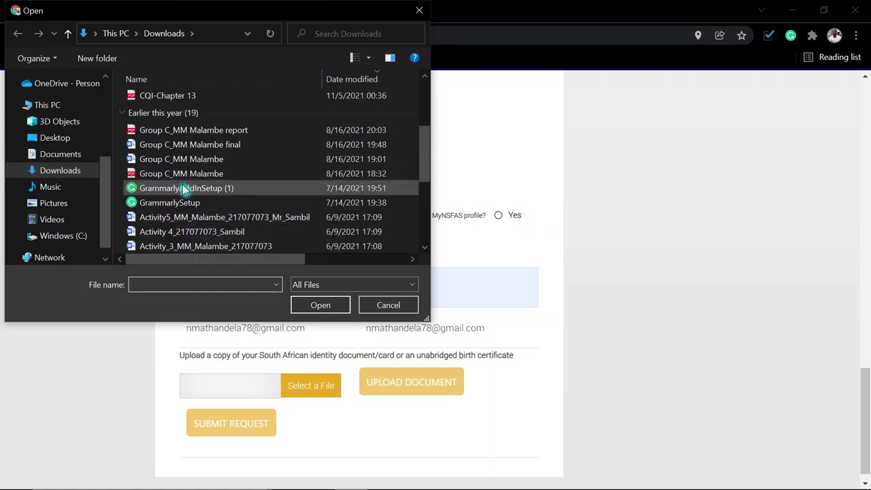
{"action": "scroll", "coordinate": [182, 188], "scroll_direction": "down", "scroll_amount": 1}
{"action": "double_click", "coordinate": [170, 213]}
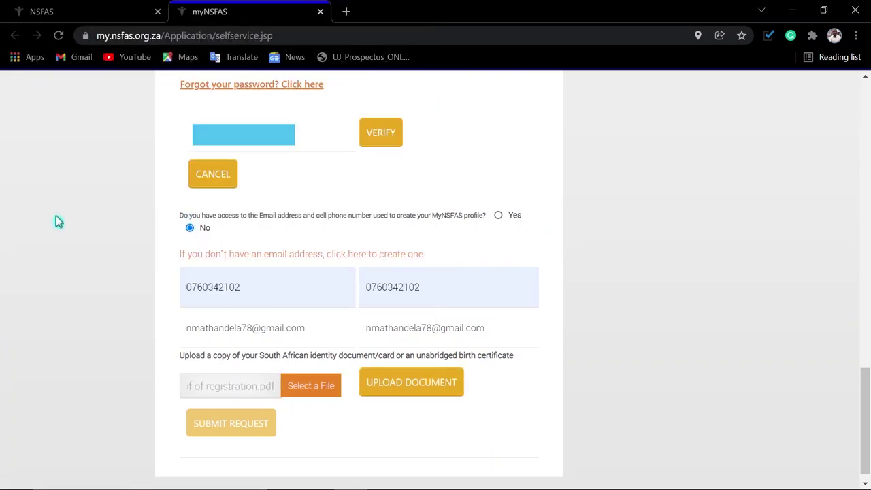
{"action": "left_click", "coordinate": [400, 382]}
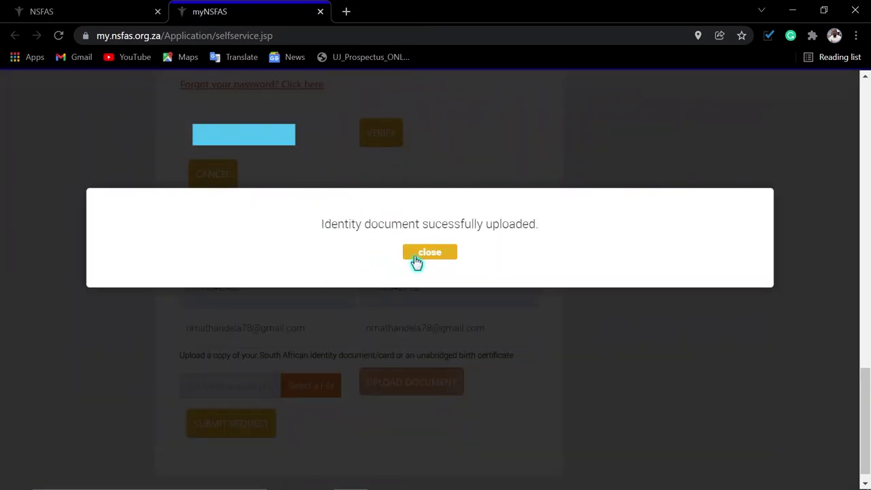
{"action": "left_click", "coordinate": [416, 257]}
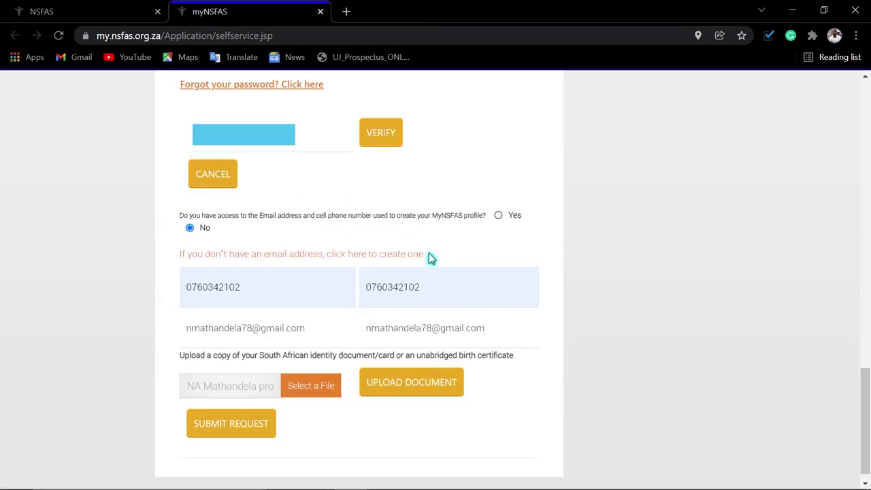
Submit the contact update request, highlight its reference number, and close the confirmation.
{"action": "left_click", "coordinate": [230, 422]}
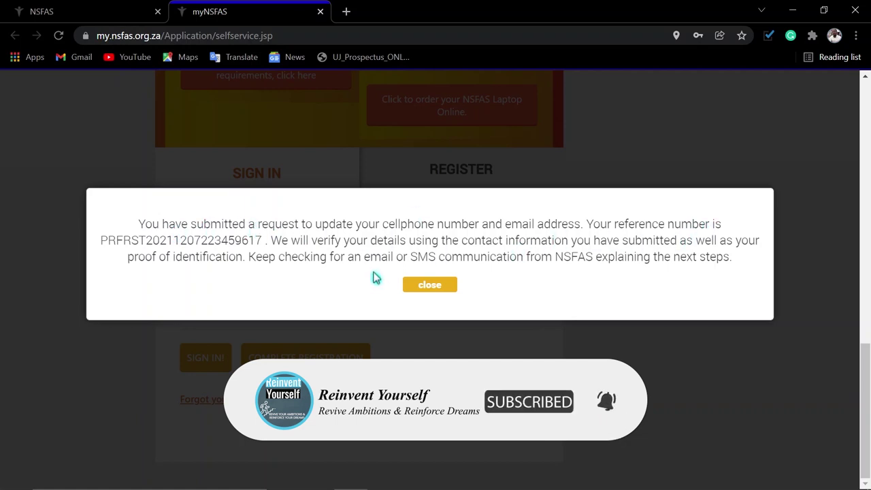
{"action": "left_click_drag", "start_coordinate": [362, 256], "coordinate": [436, 257]}
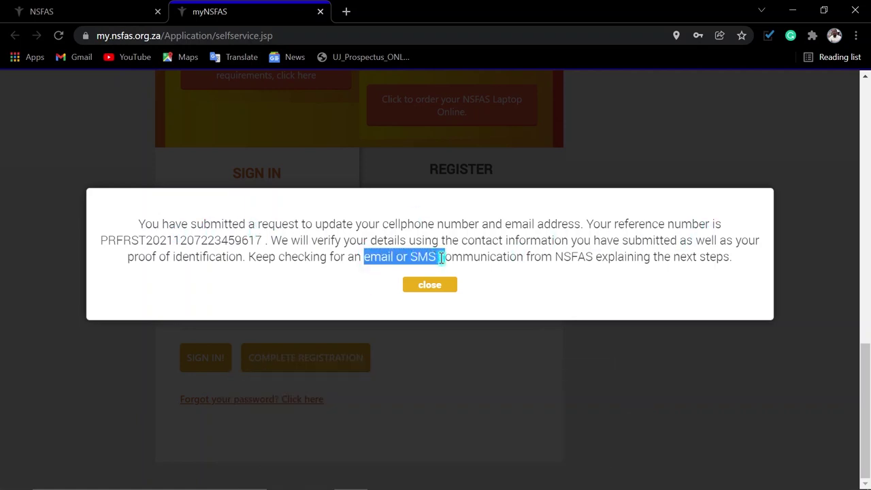
{"action": "left_click_drag", "start_coordinate": [107, 240], "coordinate": [248, 240]}
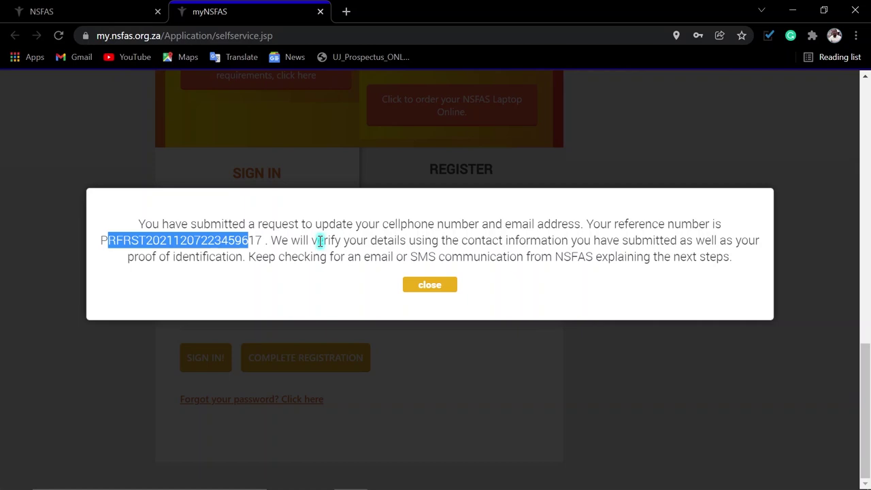
{"action": "left_click", "coordinate": [411, 288]}
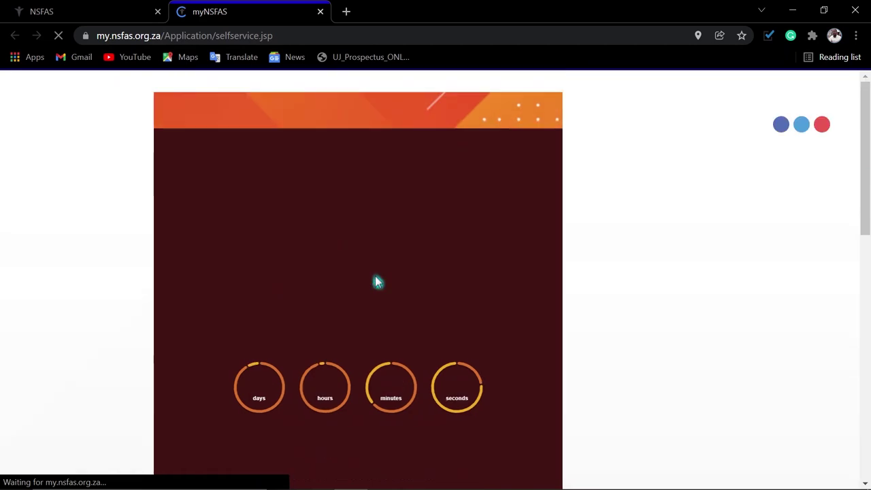
Switch to the NSFAS website and open Applications Centres from the For Students & Learners menu.
{"action": "scroll", "coordinate": [308, 321], "scroll_direction": "down", "scroll_amount": 6}
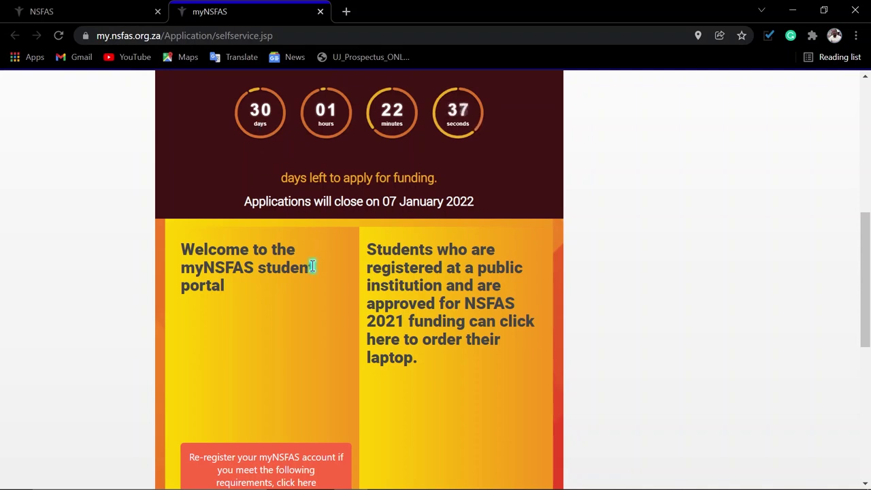
{"action": "scroll", "coordinate": [312, 265], "scroll_direction": "up", "scroll_amount": 1}
{"action": "scroll", "coordinate": [312, 265], "scroll_direction": "up", "scroll_amount": 5}
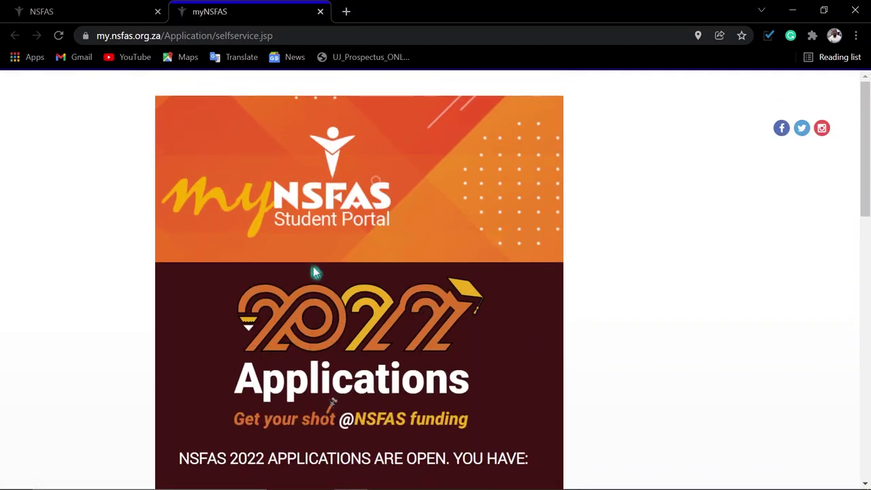
{"action": "scroll", "coordinate": [315, 272], "scroll_direction": "down", "scroll_amount": 2}
{"action": "left_click", "coordinate": [101, 13]}
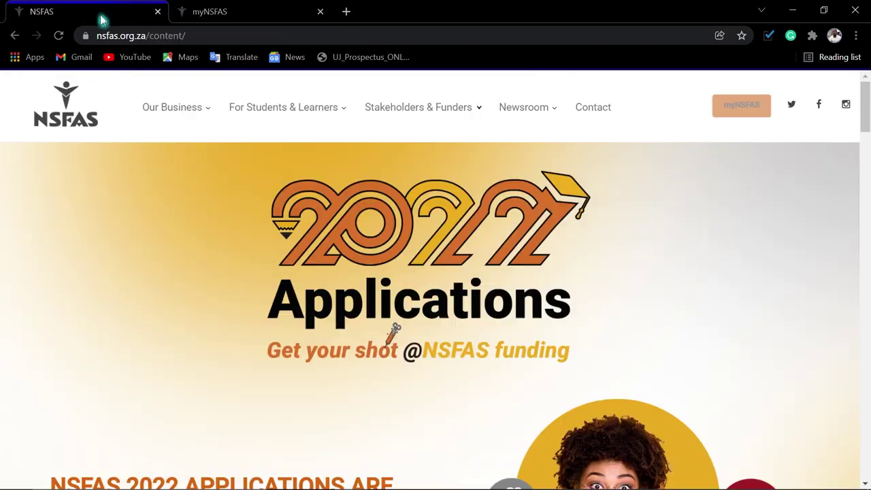
{"action": "mouse_move", "coordinate": [235, 112]}
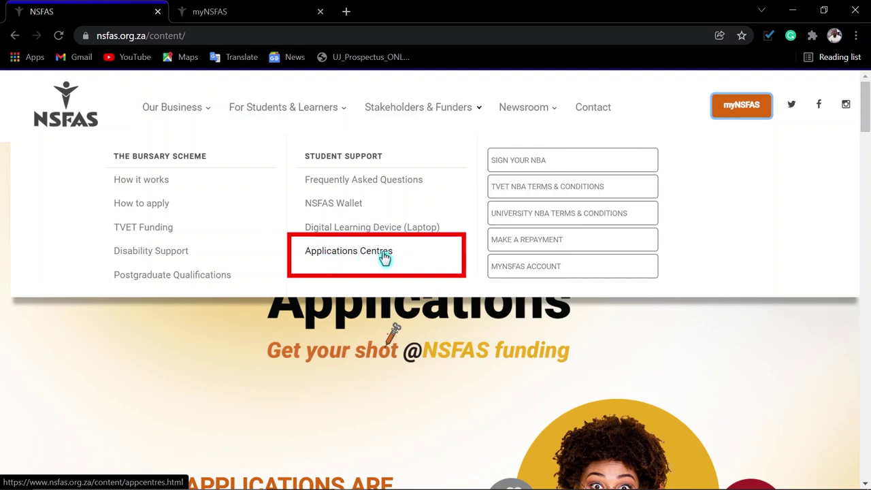
{"action": "left_click", "coordinate": [352, 257]}
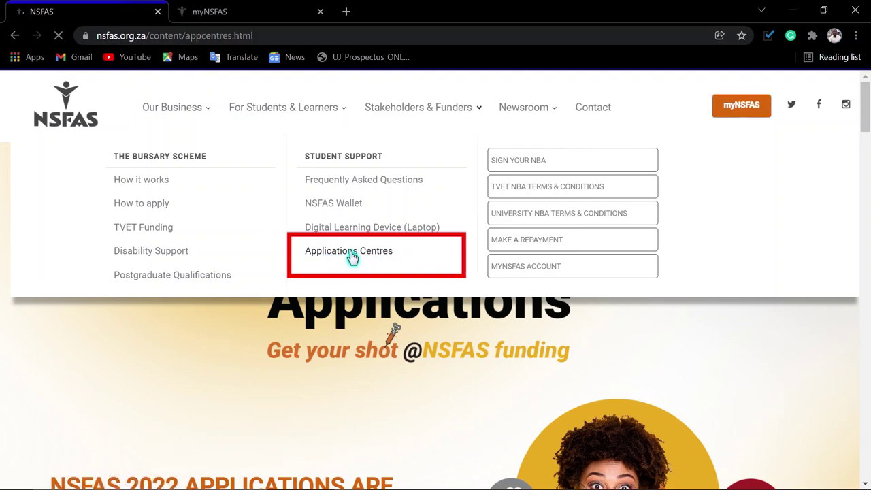
Expand the Gauteng NYDA Centres list and highlight the 28 Harrison Street, Johannesburg address.
{"action": "scroll", "coordinate": [352, 261], "scroll_direction": "down", "scroll_amount": 3}
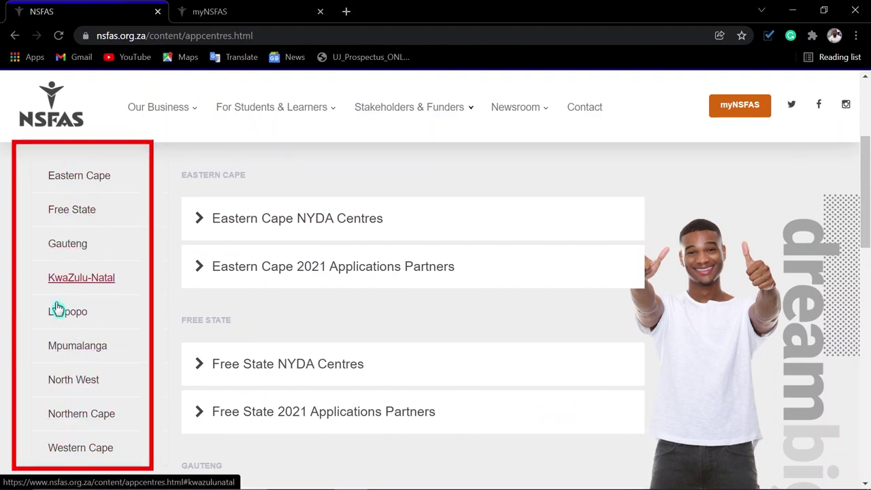
{"action": "left_click", "coordinate": [76, 250]}
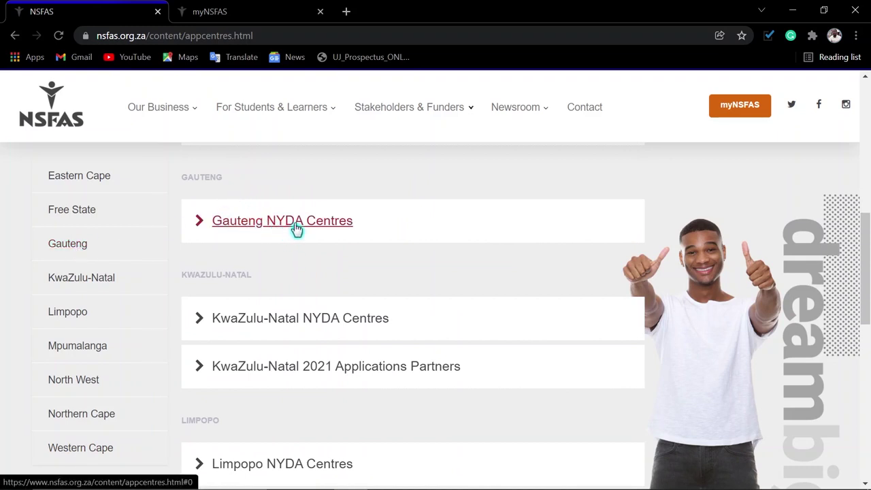
{"action": "left_click", "coordinate": [211, 225]}
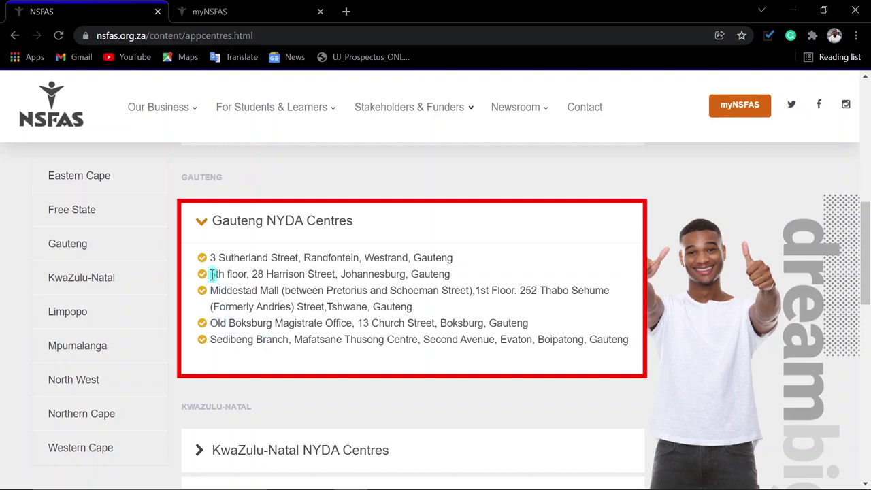
{"action": "left_click_drag", "start_coordinate": [213, 274], "coordinate": [460, 275]}
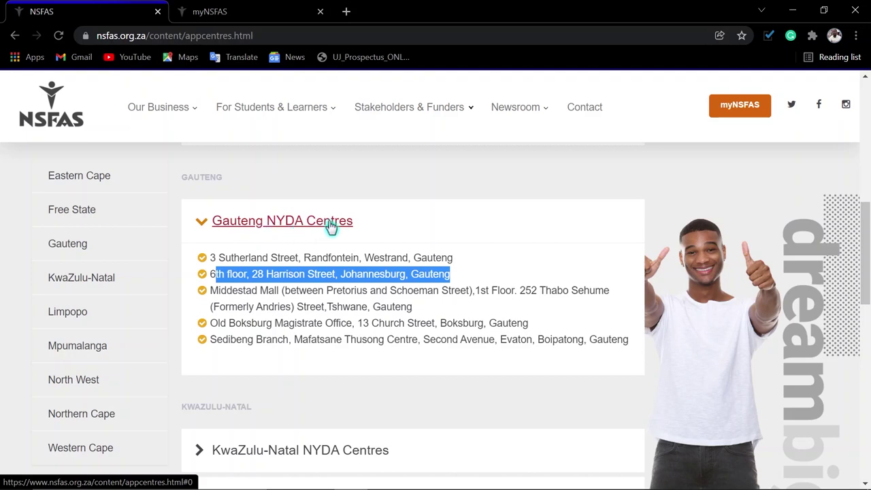
Google the NSFAS Johannesburg office address (17 Diagonal St, Newtown), then return to the NSFAS tab.
{"action": "key", "text": "ctrl+t"}
{"action": "type", "text": "nsfas "}
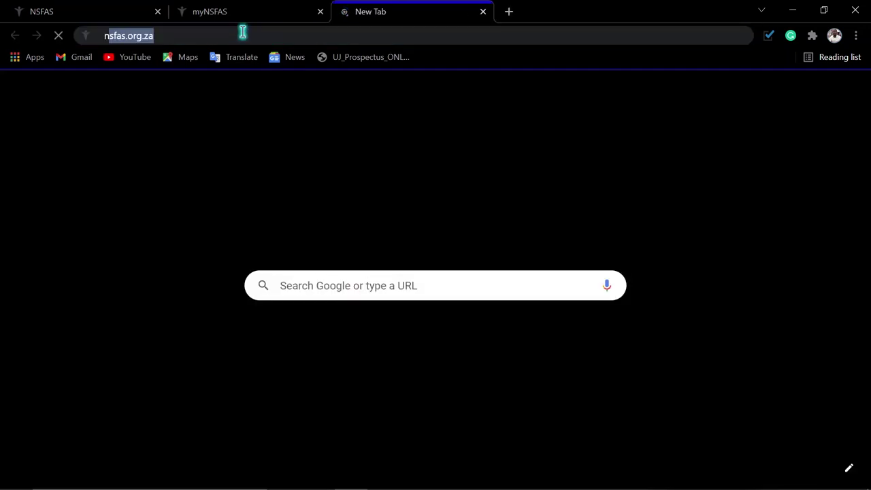
{"action": "type", "text": "off"}
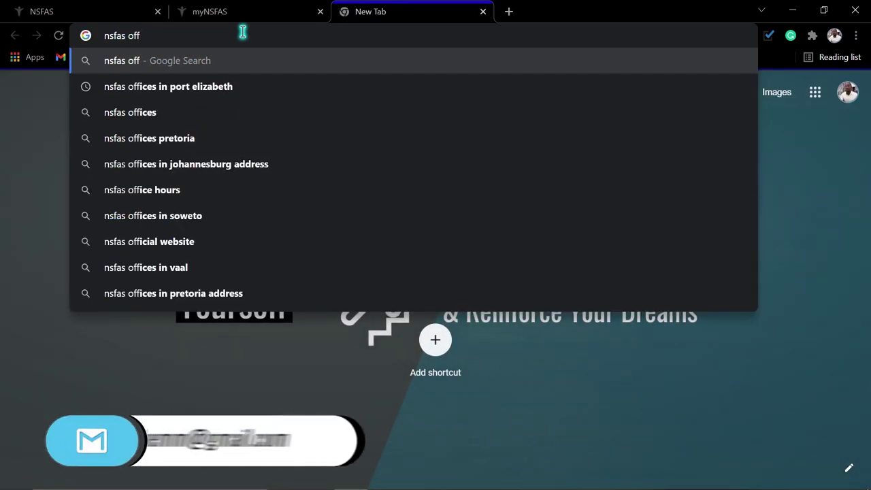
{"action": "left_click", "coordinate": [192, 168]}
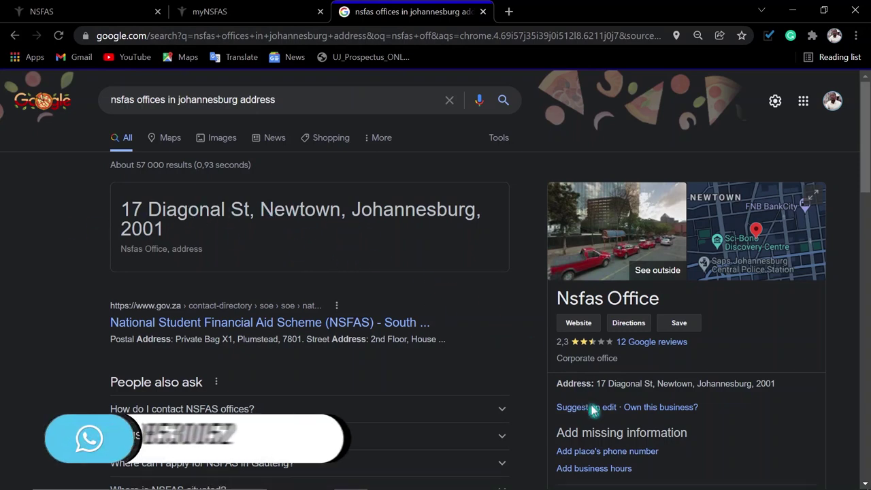
{"action": "scroll", "coordinate": [611, 418], "scroll_direction": "down", "scroll_amount": 1}
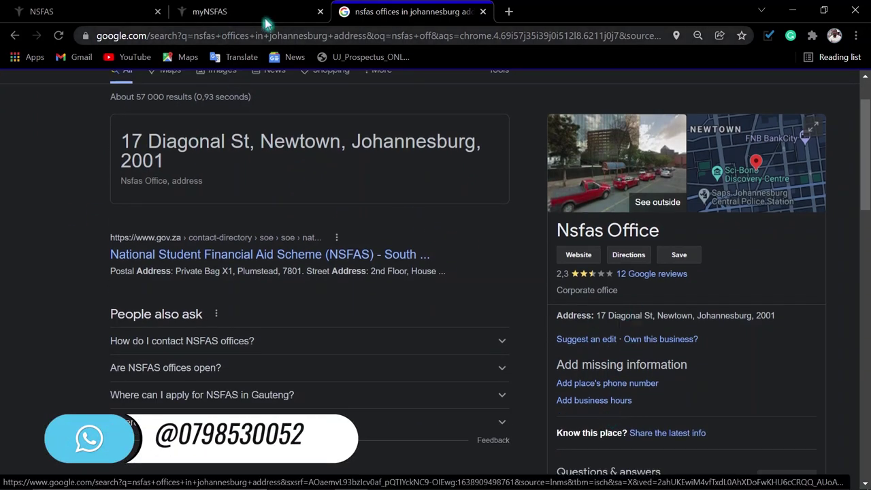
{"action": "left_click", "coordinate": [121, 20]}
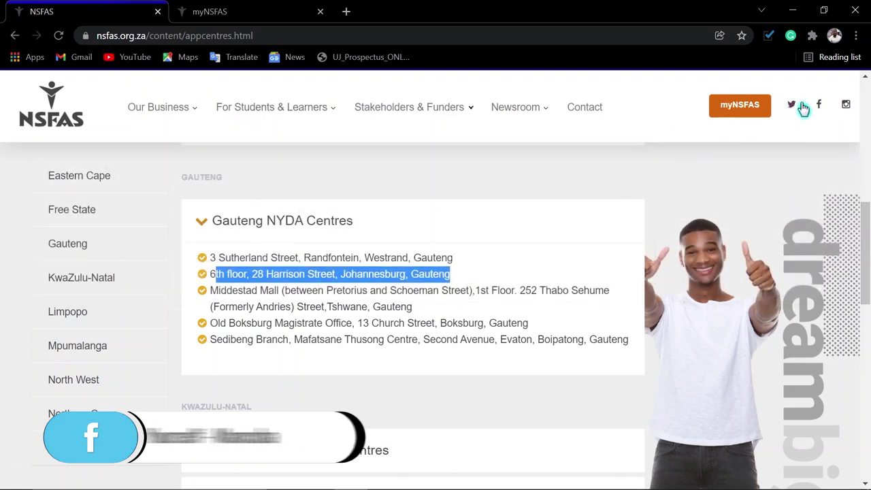
{"action": "left_click", "coordinate": [790, 105]}
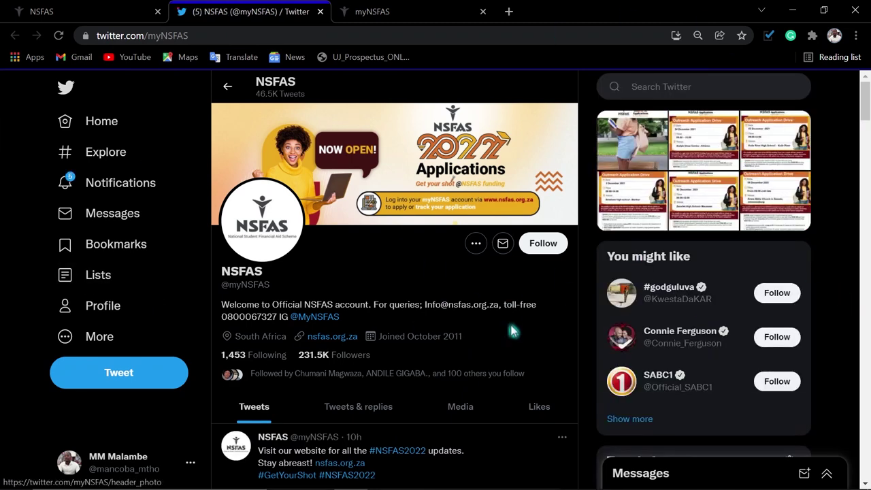
{"action": "scroll", "coordinate": [524, 369], "scroll_direction": "down", "scroll_amount": 2}
{"action": "scroll", "coordinate": [526, 371], "scroll_direction": "down", "scroll_amount": 10}
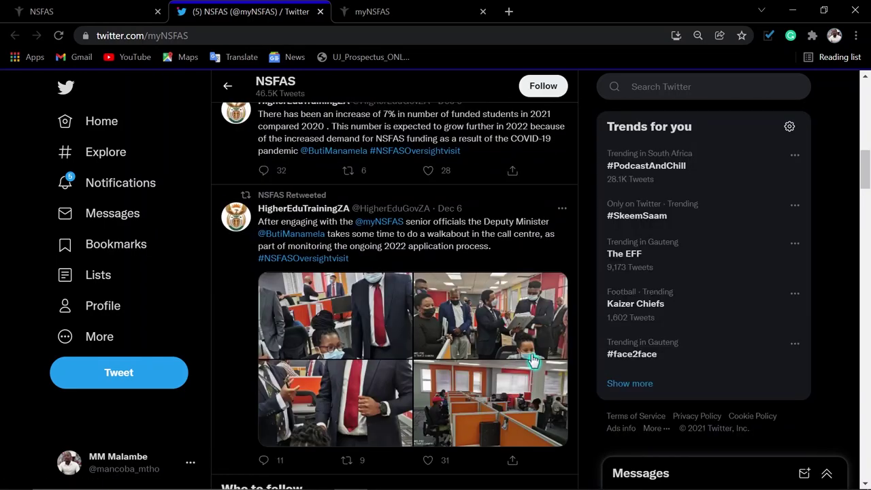
{"action": "scroll", "coordinate": [530, 365], "scroll_direction": "up", "scroll_amount": 3}
{"action": "scroll", "coordinate": [544, 354], "scroll_direction": "up", "scroll_amount": 1}
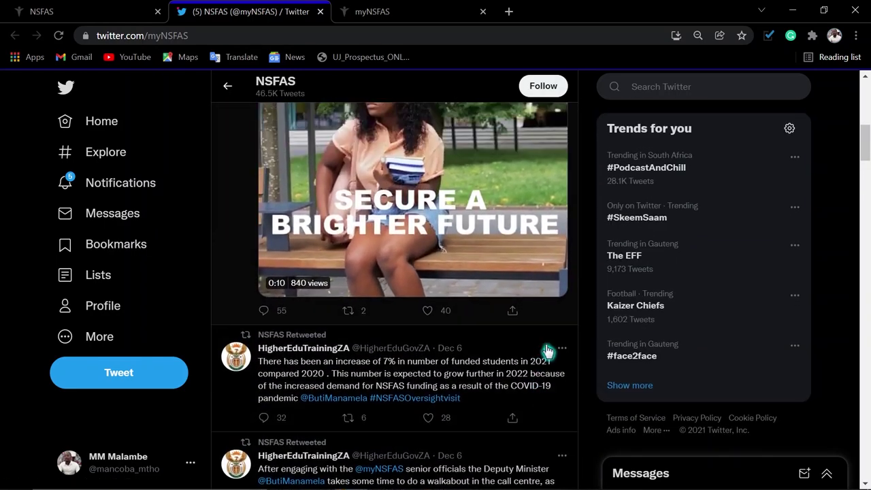
{"action": "scroll", "coordinate": [572, 360], "scroll_direction": "down", "scroll_amount": 5}
{"action": "scroll", "coordinate": [573, 367], "scroll_direction": "down", "scroll_amount": 10}
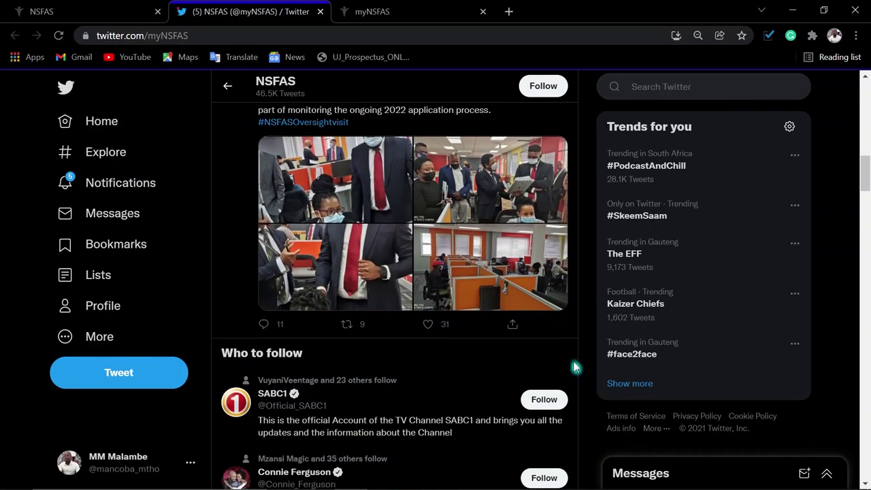
{"action": "scroll", "coordinate": [574, 367], "scroll_direction": "down", "scroll_amount": 10}
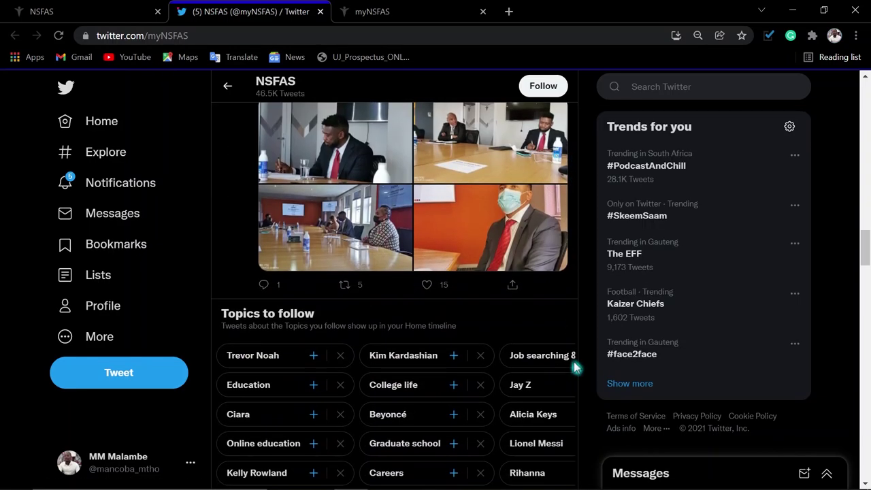
{"action": "scroll", "coordinate": [574, 368], "scroll_direction": "down", "scroll_amount": 5}
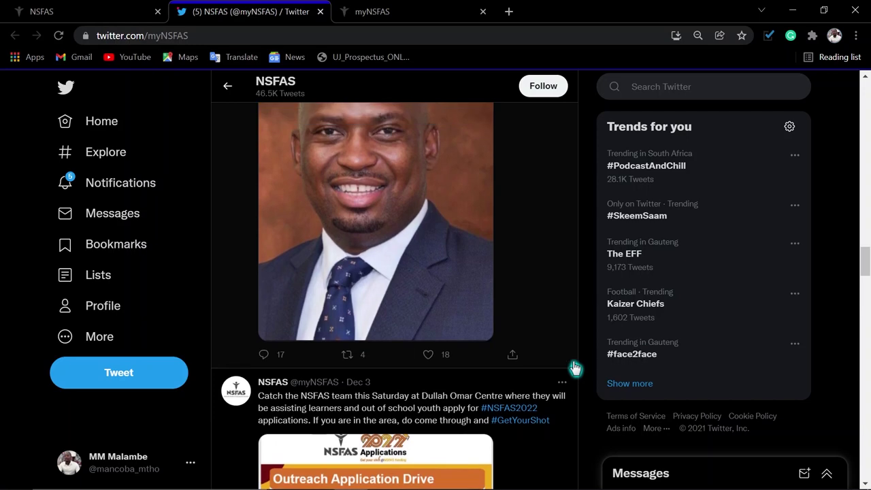
{"action": "scroll", "coordinate": [391, 260], "scroll_direction": "up", "scroll_amount": 1}
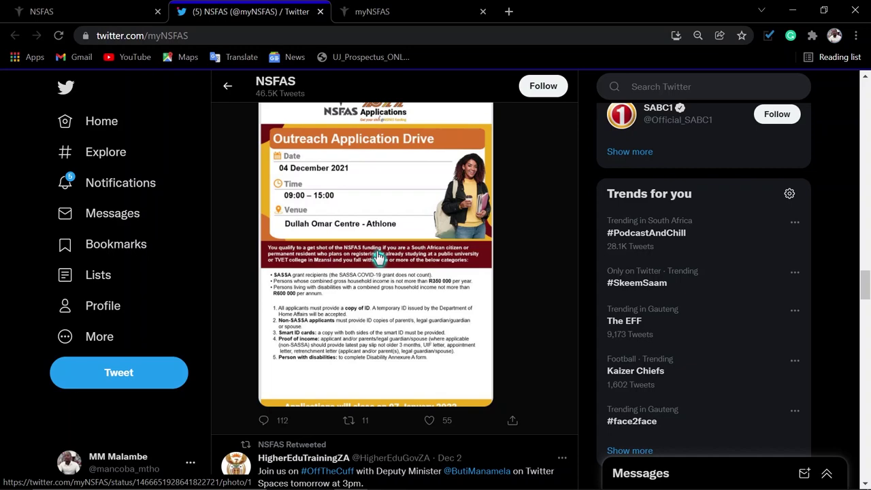
Enlarge and close the Dullah Omar and Kuils River outreach posters.
{"action": "left_click", "coordinate": [367, 239]}
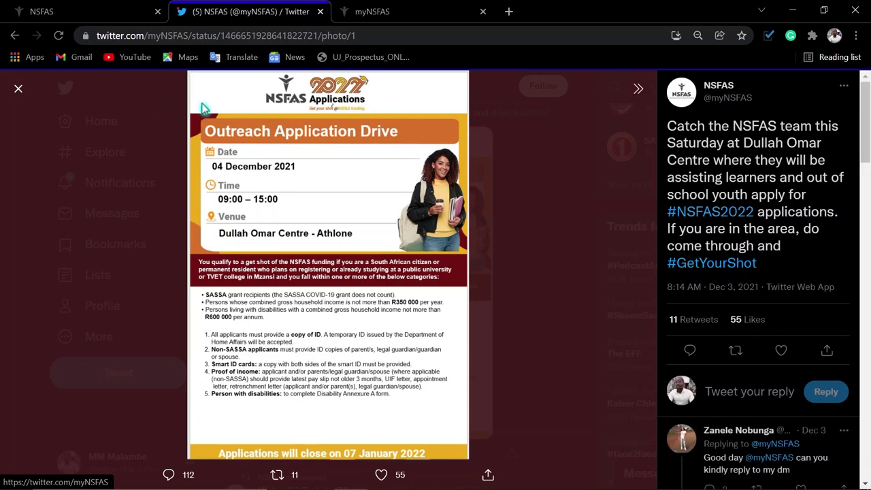
{"action": "left_click", "coordinate": [16, 97]}
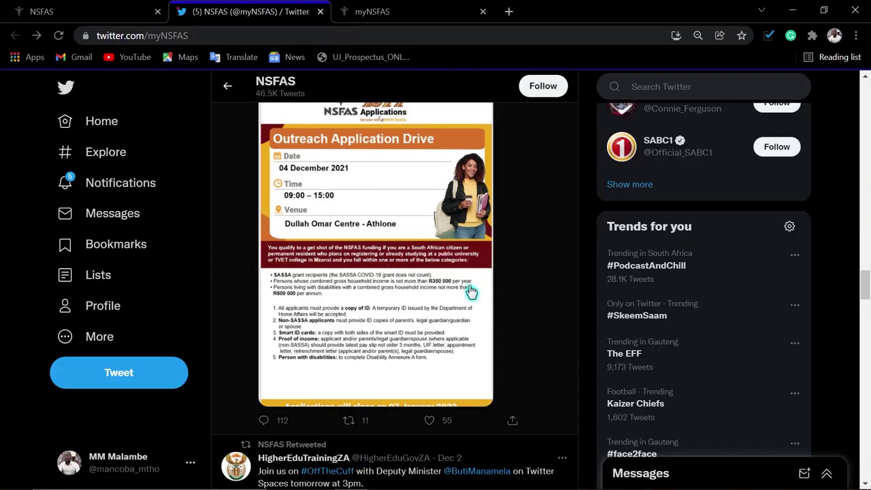
{"action": "scroll", "coordinate": [461, 293], "scroll_direction": "down", "scroll_amount": 10}
{"action": "scroll", "coordinate": [461, 293], "scroll_direction": "down", "scroll_amount": 3}
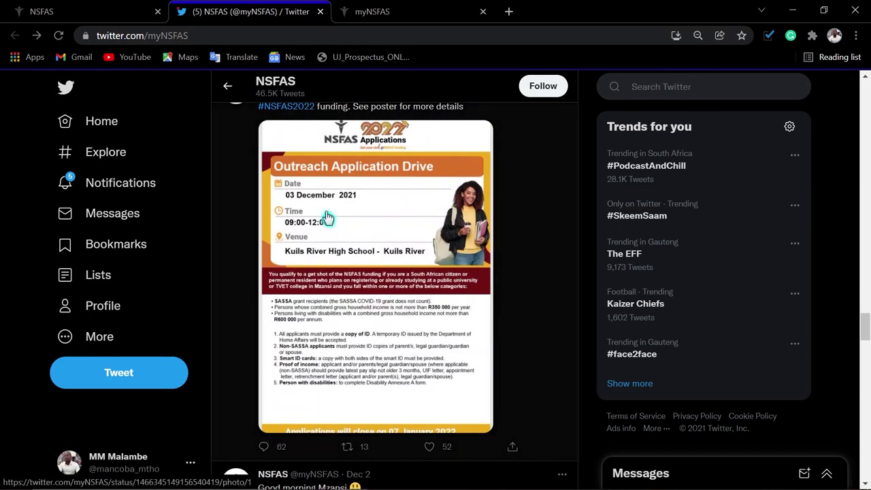
{"action": "left_click", "coordinate": [336, 261]}
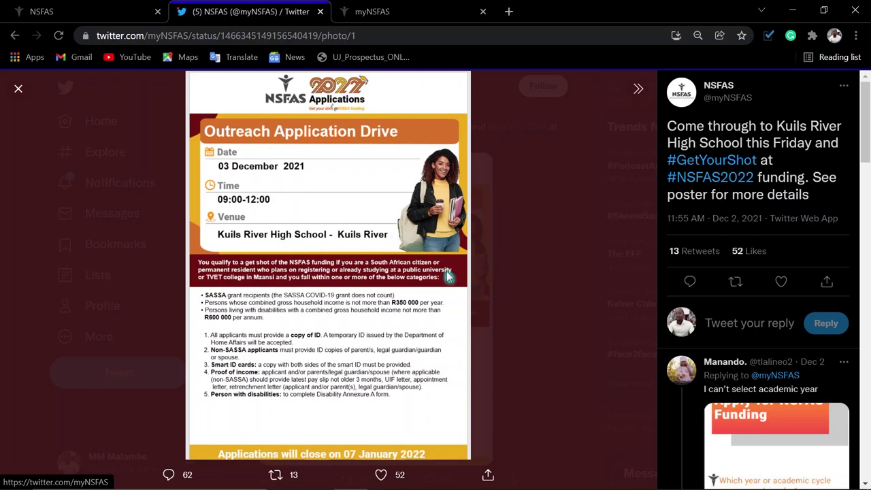
{"action": "left_click", "coordinate": [21, 88]}
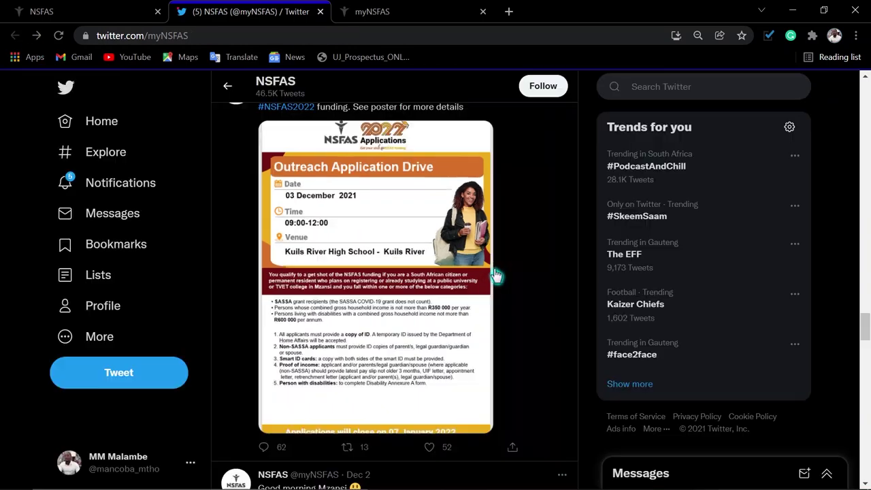
Scroll back up the timeline and close the Twitter tab.
{"action": "scroll", "coordinate": [495, 276], "scroll_direction": "down", "scroll_amount": 3}
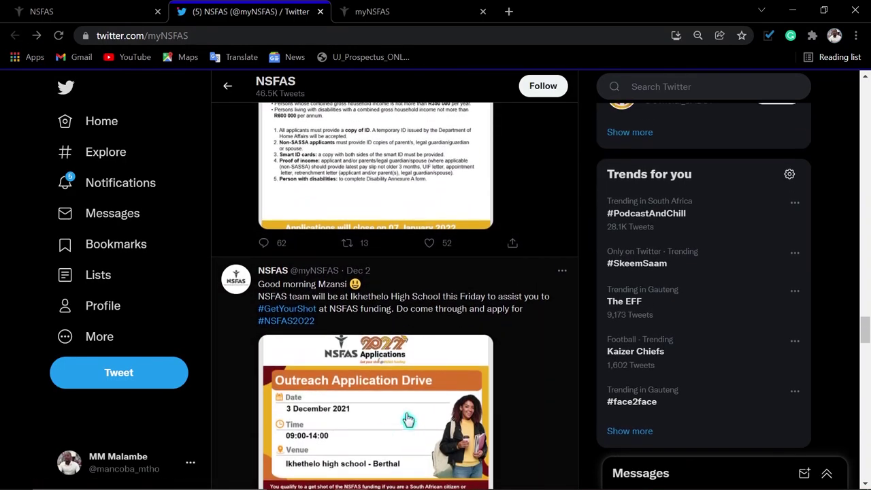
{"action": "scroll", "coordinate": [408, 420], "scroll_direction": "up", "scroll_amount": 12}
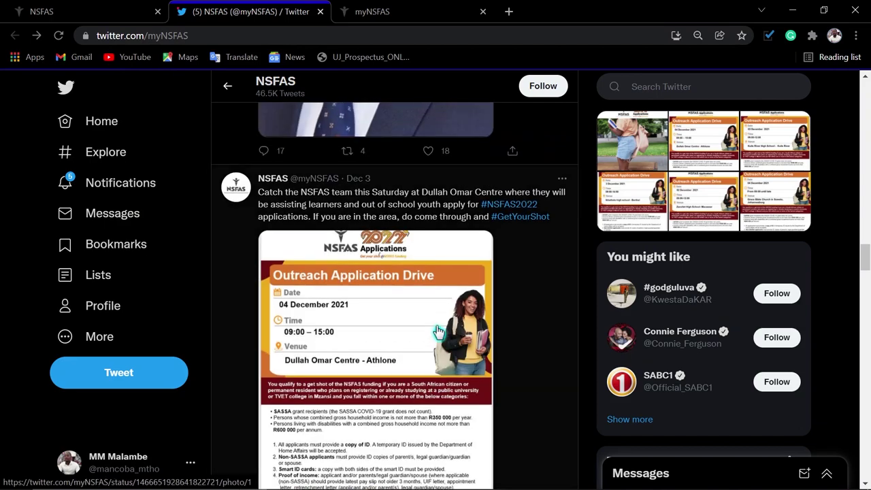
{"action": "scroll", "coordinate": [438, 331], "scroll_direction": "up", "scroll_amount": 4}
{"action": "scroll", "coordinate": [439, 326], "scroll_direction": "up", "scroll_amount": 7}
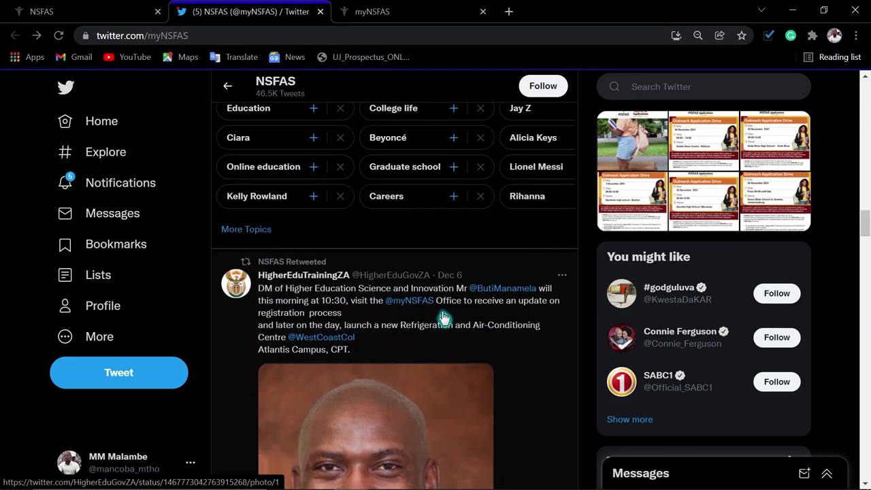
{"action": "scroll", "coordinate": [462, 194], "scroll_direction": "up", "scroll_amount": 3}
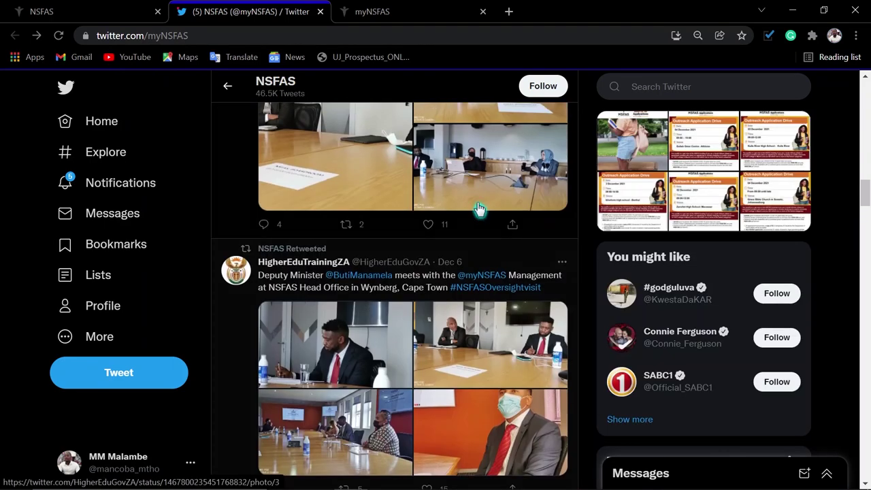
{"action": "left_click", "coordinate": [319, 12]}
Restart forgotten-password recovery by pasting the applicant ID number and verifying it.
{"action": "left_click", "coordinate": [236, 405]}
{"action": "left_click", "coordinate": [231, 447]}
{"action": "key", "text": "ctrl+v"}
{"action": "scroll", "coordinate": [380, 432], "scroll_direction": "down", "scroll_amount": 1}
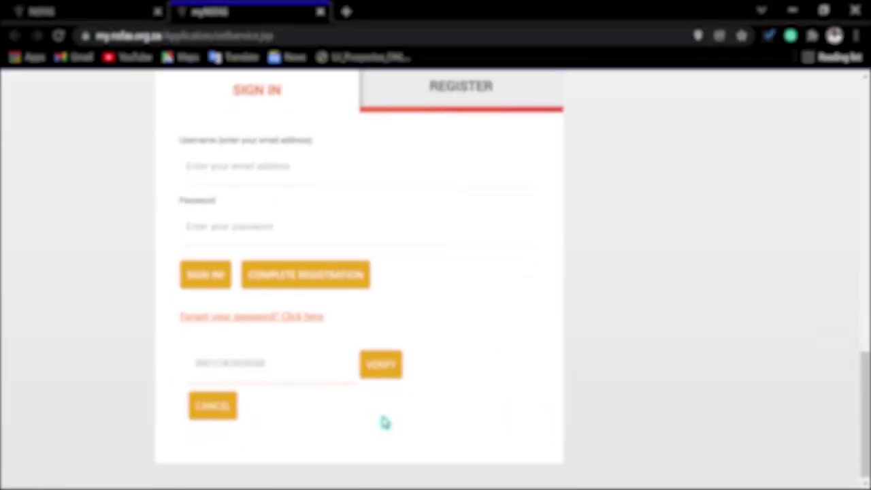
{"action": "left_click", "coordinate": [385, 362]}
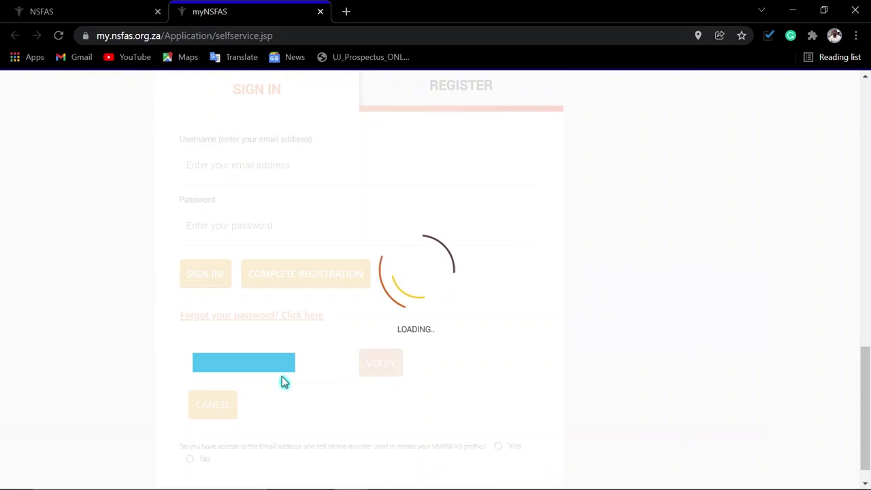
{"action": "scroll", "coordinate": [269, 418], "scroll_direction": "down", "scroll_amount": 1}
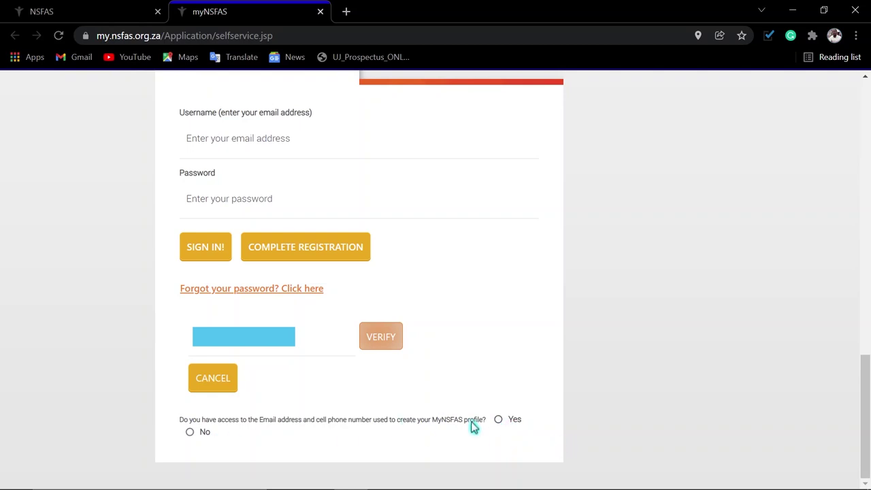
Confirm access to the registered email and phone, then resubmit the ID number.
{"action": "left_click", "coordinate": [498, 420]}
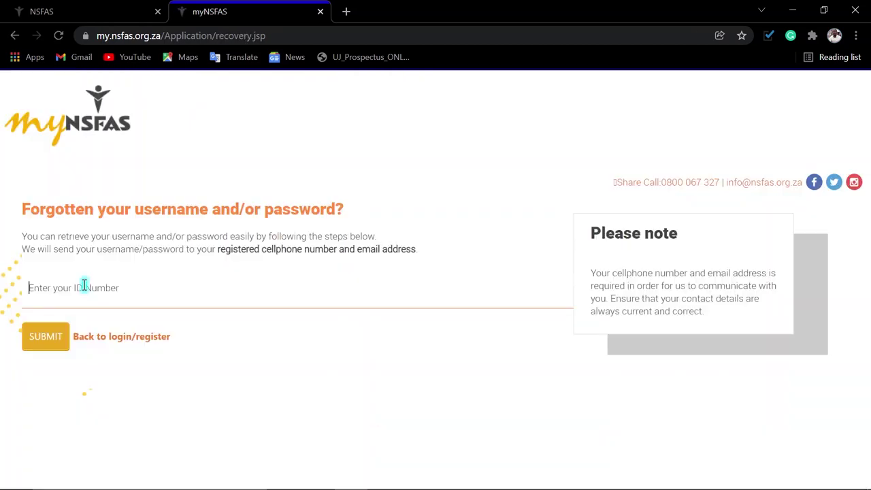
{"action": "left_click", "coordinate": [84, 285]}
{"action": "key", "text": "ctrl+v"}
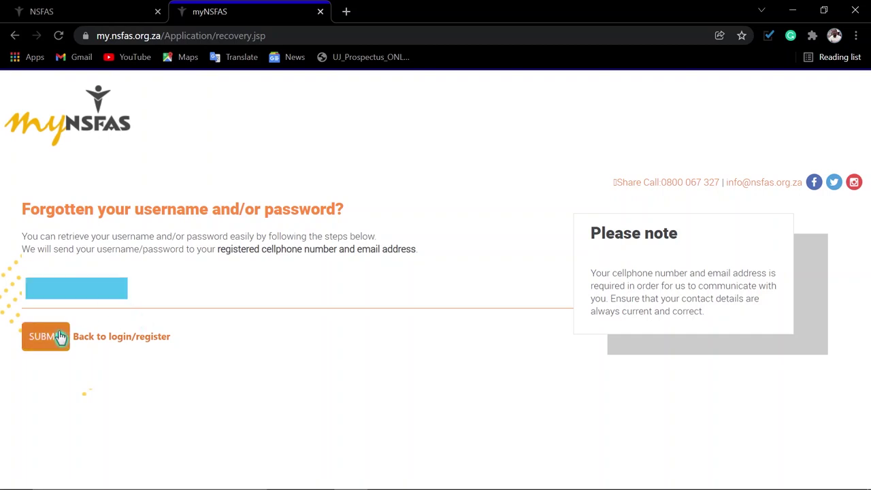
{"action": "left_click", "coordinate": [54, 343]}
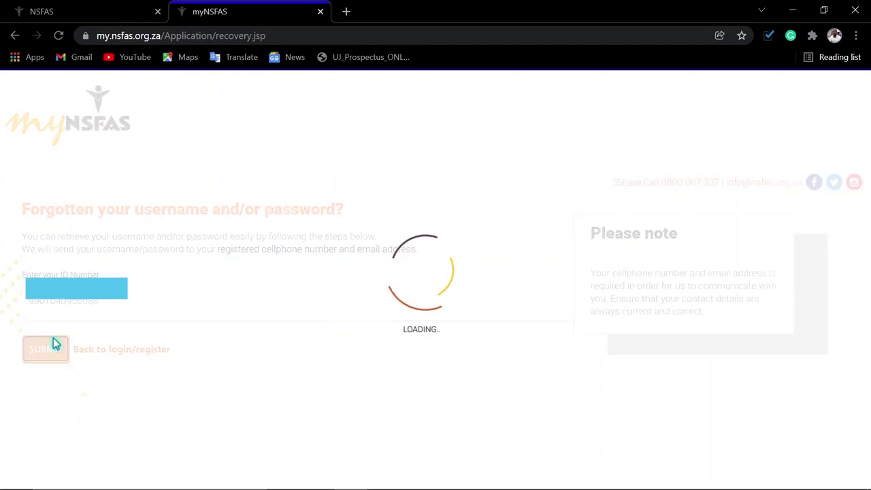
Request recovery with the 'I can't remember my password' option and close the sent-details notice.
{"action": "left_click", "coordinate": [131, 292]}
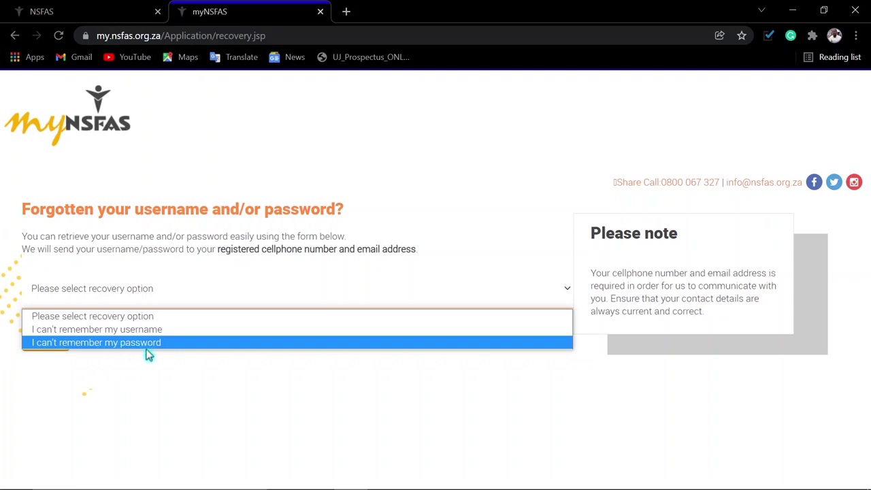
{"action": "left_click", "coordinate": [140, 344]}
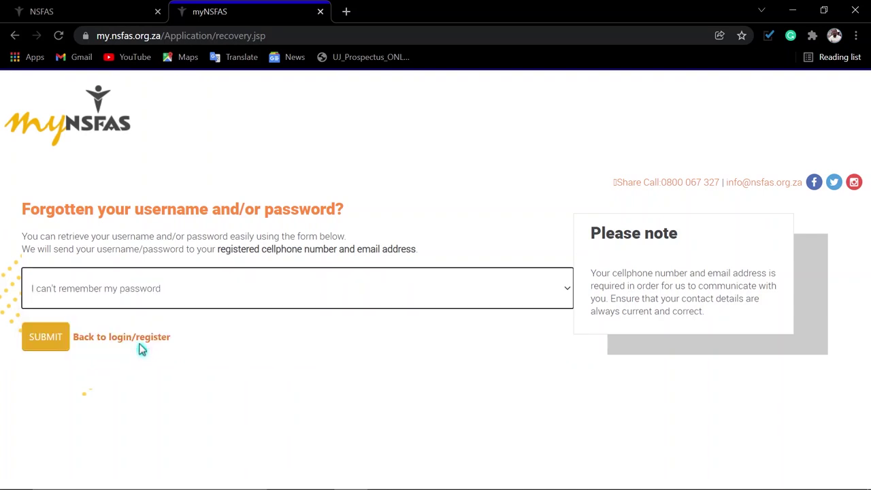
{"action": "left_click", "coordinate": [45, 338]}
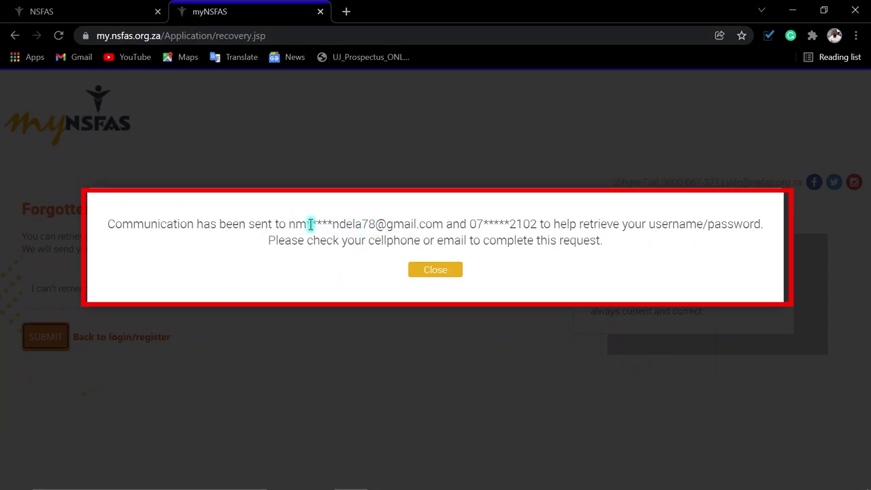
{"action": "left_click_drag", "start_coordinate": [333, 224], "coordinate": [416, 225]}
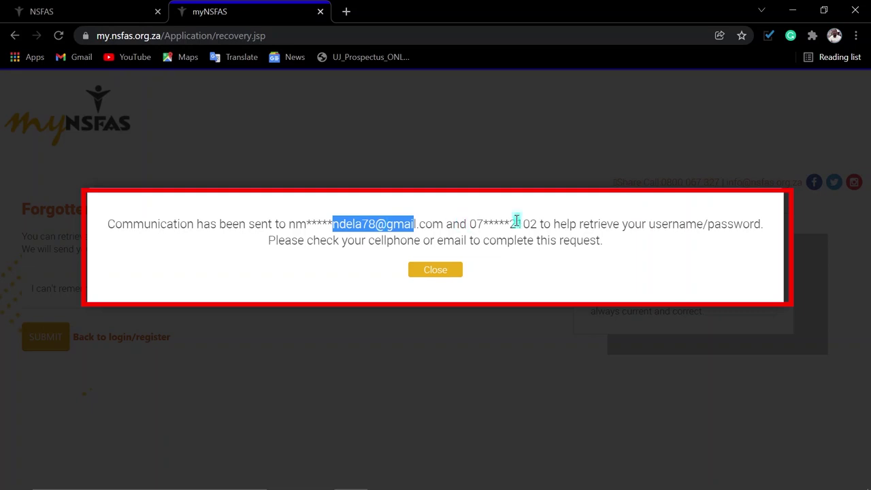
{"action": "left_click", "coordinate": [437, 276]}
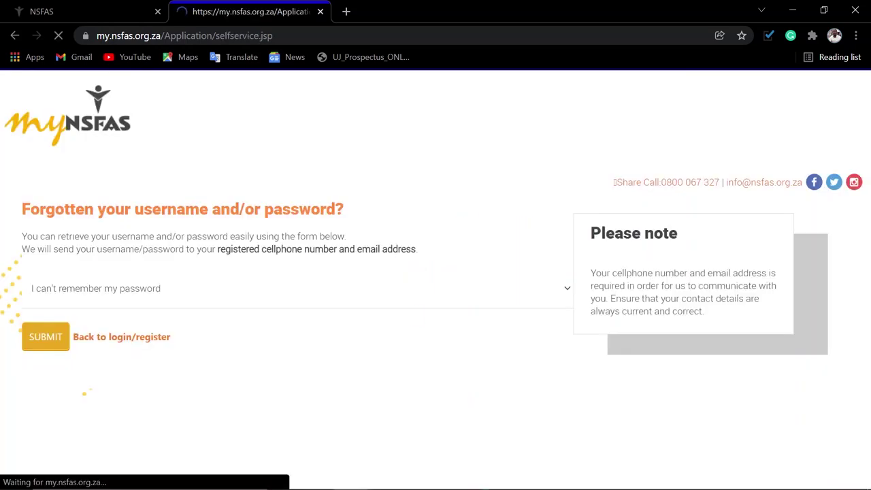
In Outlook's second mail account inbox, check and close the MyNSFAS Profile Restore Request message.
{"action": "mouse_move", "coordinate": [447, 474]}
{"action": "left_click", "coordinate": [385, 476]}
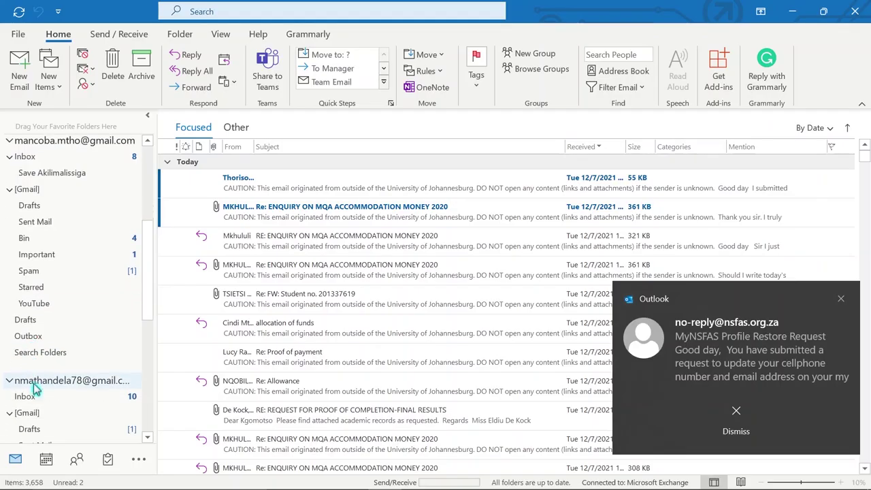
{"action": "left_click", "coordinate": [34, 393]}
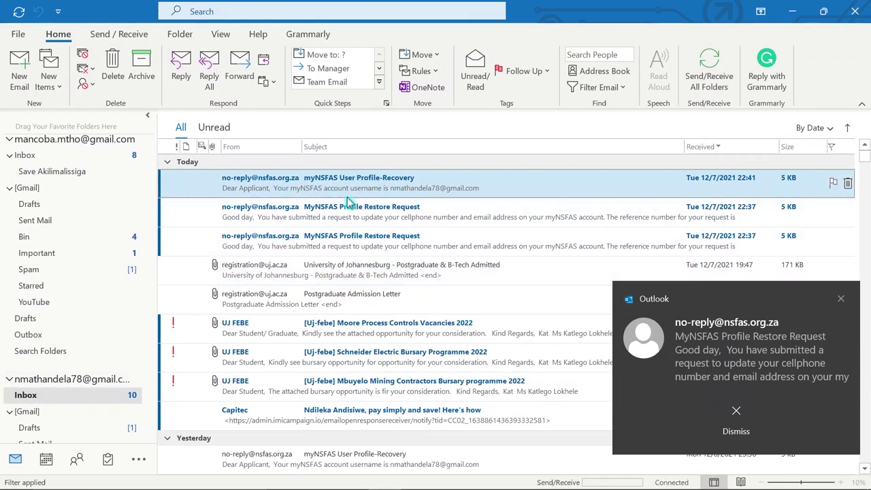
{"action": "left_click", "coordinate": [307, 215]}
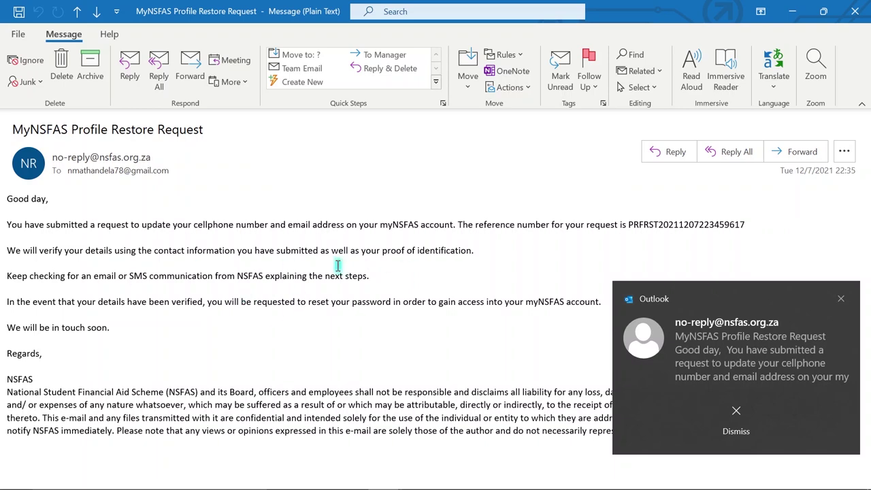
{"action": "left_click", "coordinate": [855, 12]}
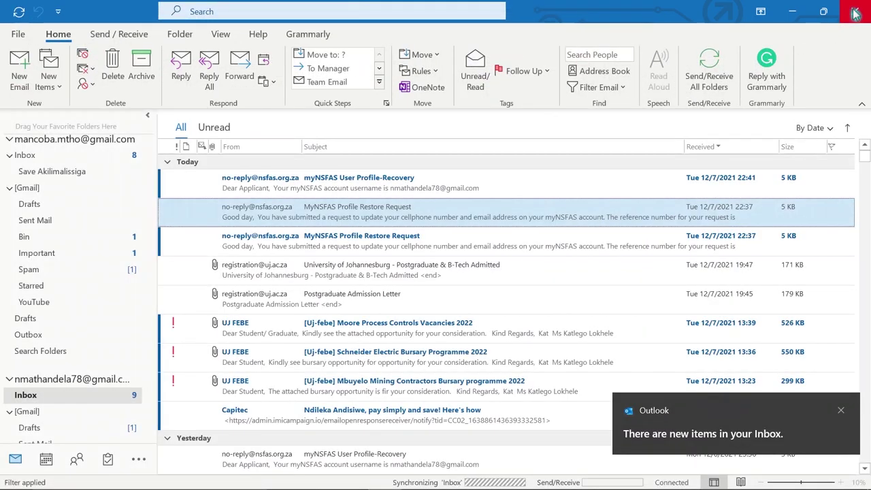
Open the myNSFAS User Profile-Recovery email and follow its account reset link.
{"action": "double_click", "coordinate": [372, 195]}
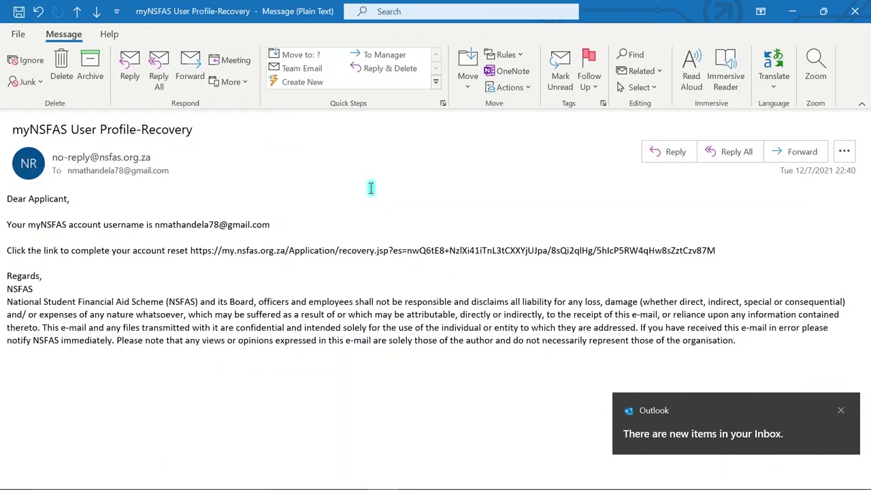
{"action": "triple_click", "coordinate": [49, 224]}
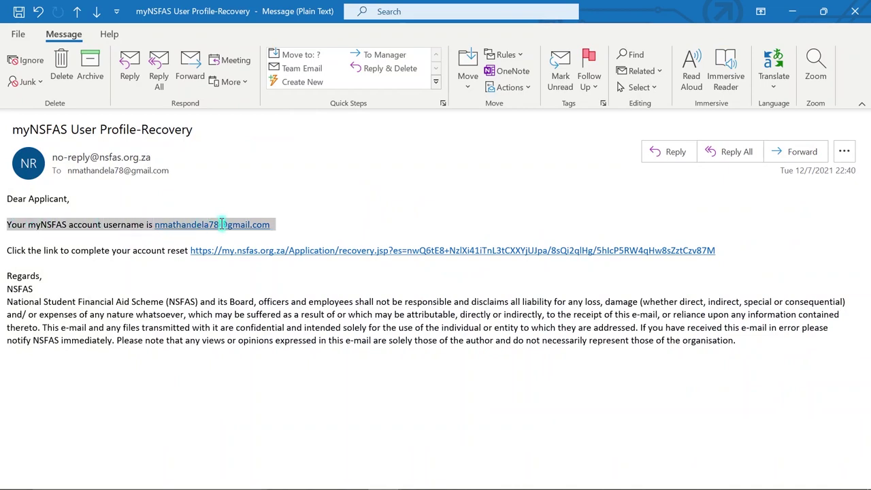
{"action": "left_click", "coordinate": [288, 226]}
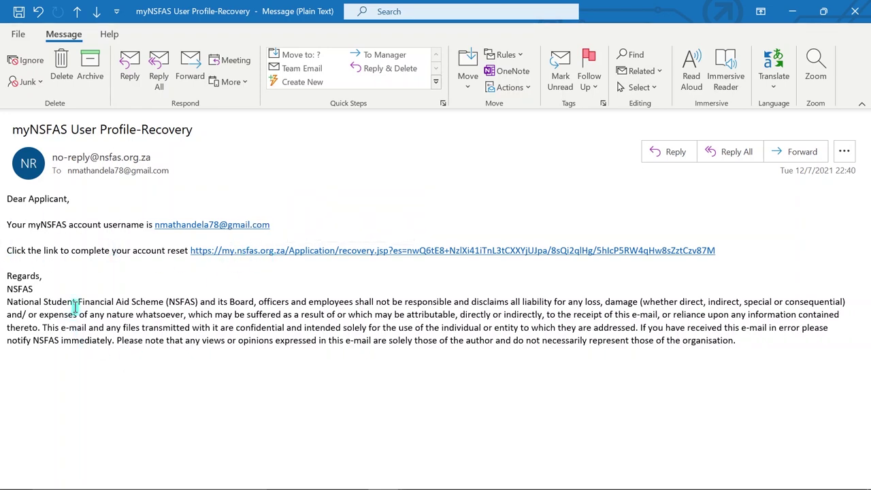
{"action": "left_click", "coordinate": [289, 261]}
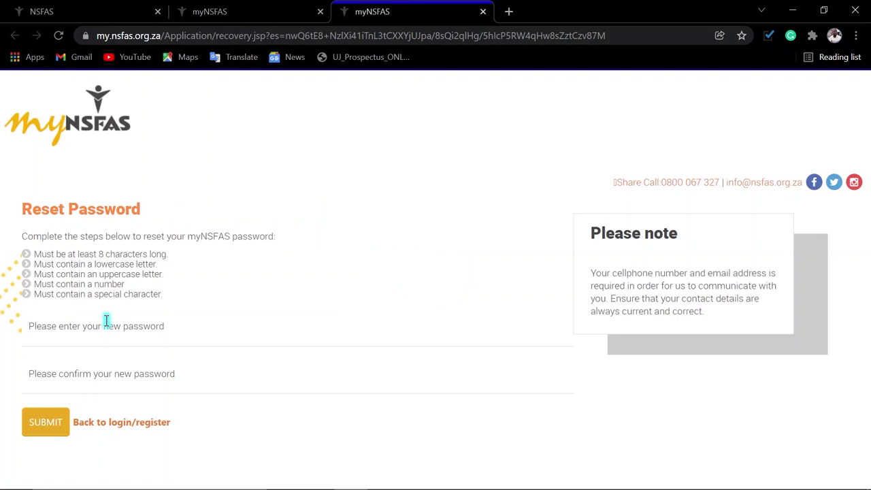
Enter the new password in the password and confirm-password fields.
{"action": "left_click", "coordinate": [66, 325]}
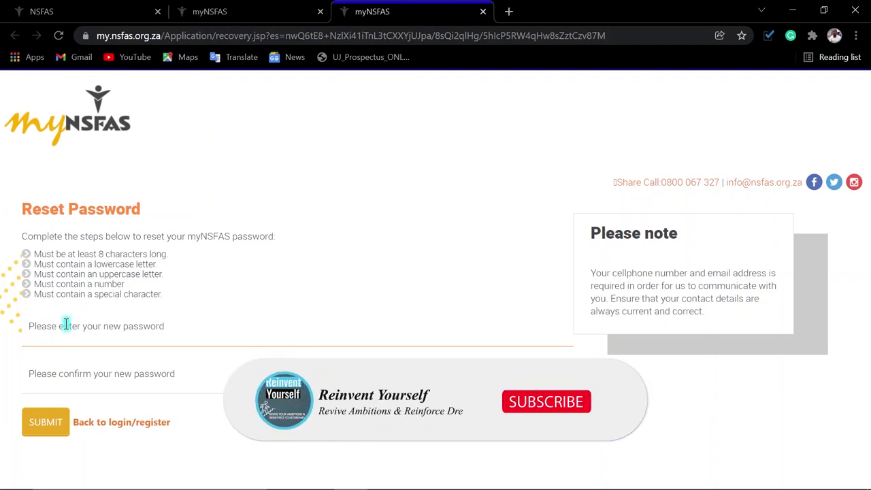
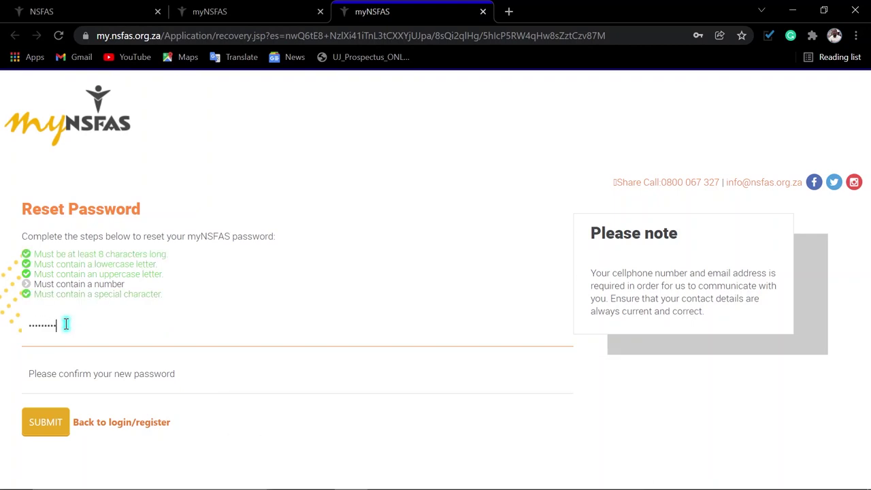
{"action": "key", "text": "Tab"}
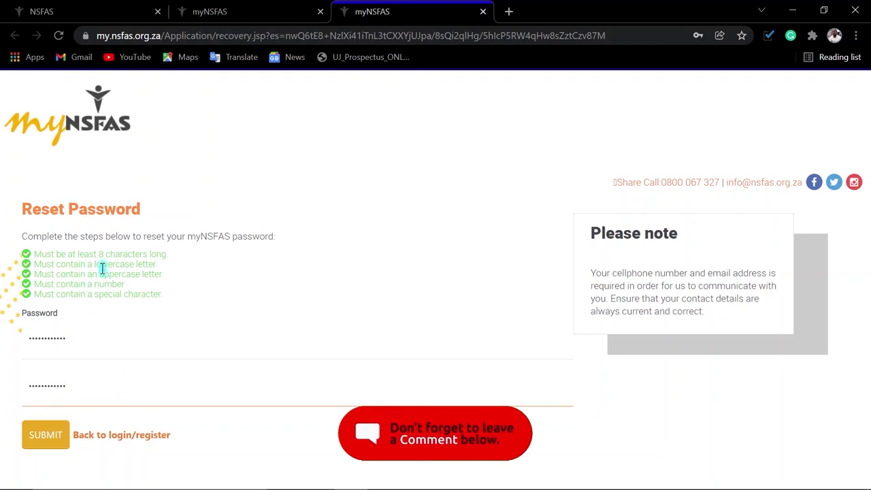
Submit the new password, dismiss the password-updated notice, and return to the login page.
{"action": "left_click", "coordinate": [43, 439]}
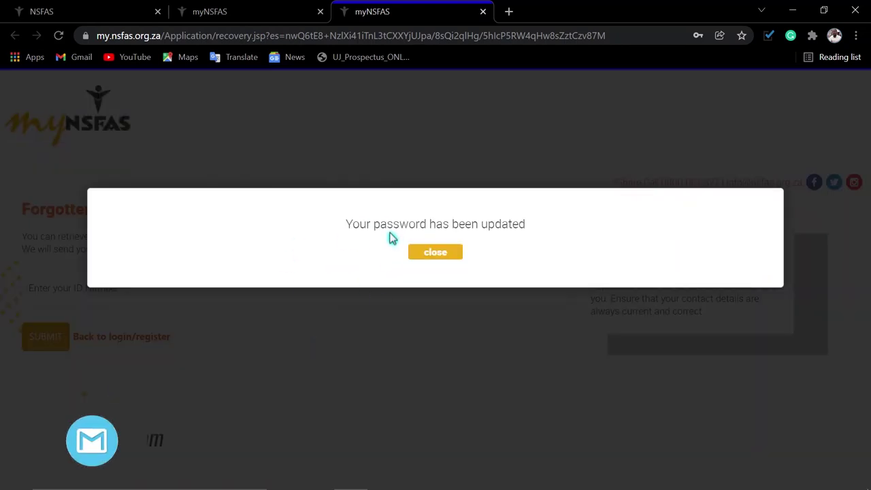
{"action": "left_click", "coordinate": [434, 252]}
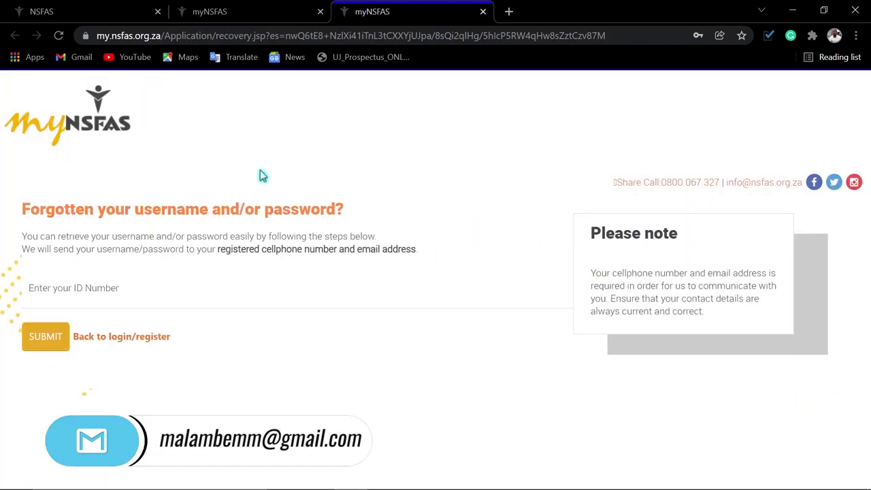
{"action": "left_click", "coordinate": [122, 338]}
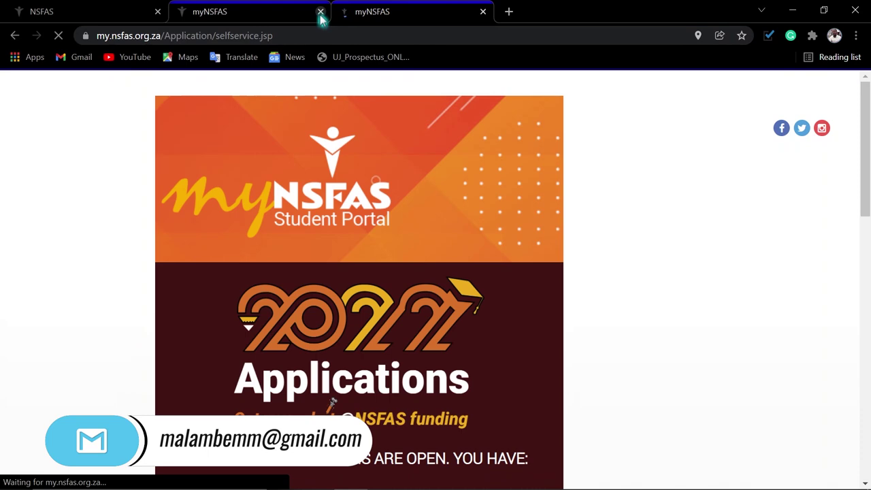
Close the extra tab, sign in with the account email and new password, then open Apply here.
{"action": "left_click", "coordinate": [320, 11]}
{"action": "scroll", "coordinate": [319, 326], "scroll_direction": "down", "scroll_amount": 12}
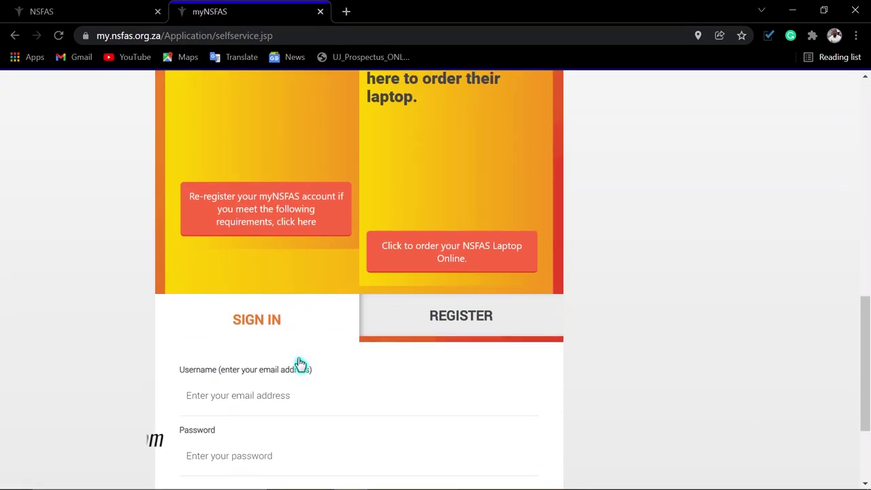
{"action": "left_click", "coordinate": [249, 242]}
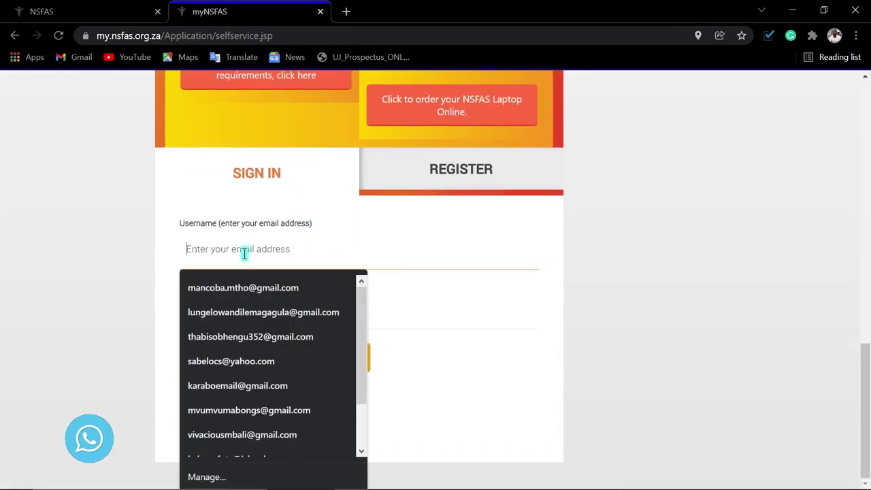
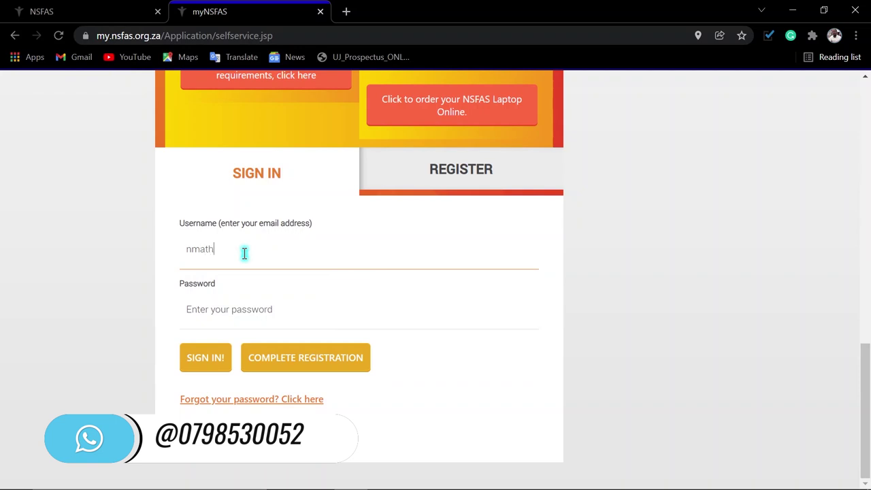
{"action": "key", "text": "Tab"}
{"action": "type", "text": "••"}
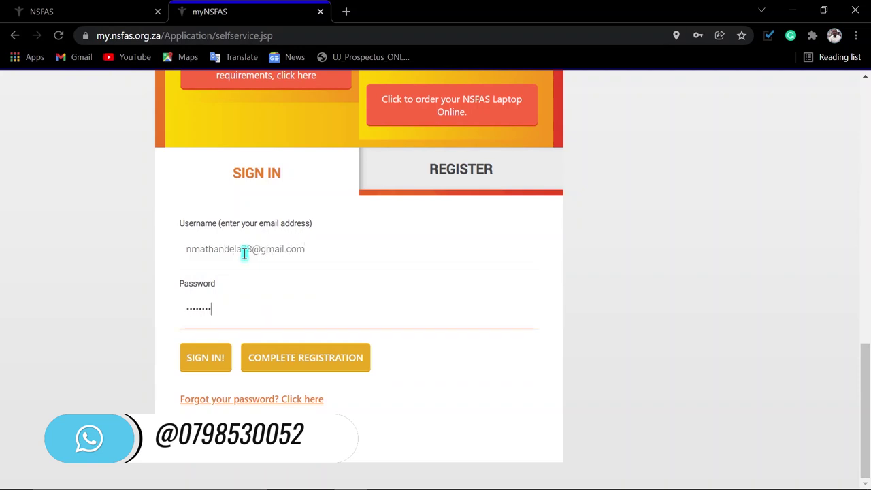
{"action": "type", "text": "••••"}
{"action": "left_click", "coordinate": [212, 359]}
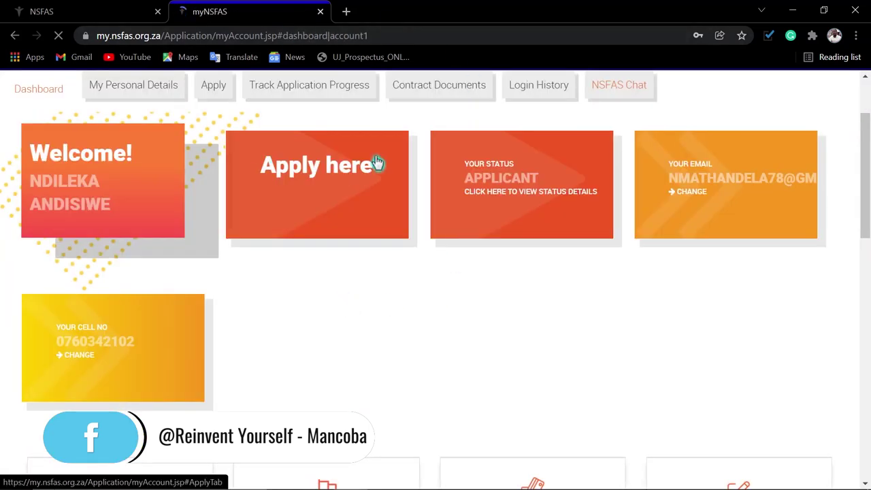
{"action": "left_click", "coordinate": [378, 163]}
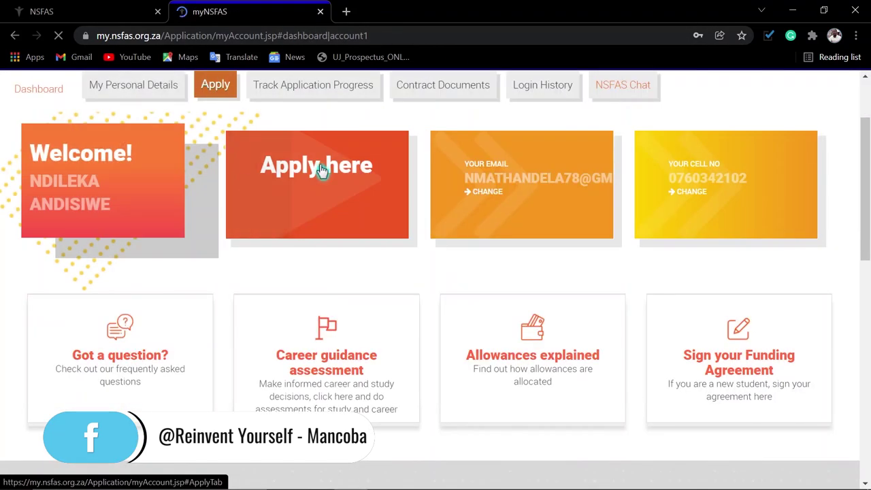
{"action": "left_click", "coordinate": [314, 189]}
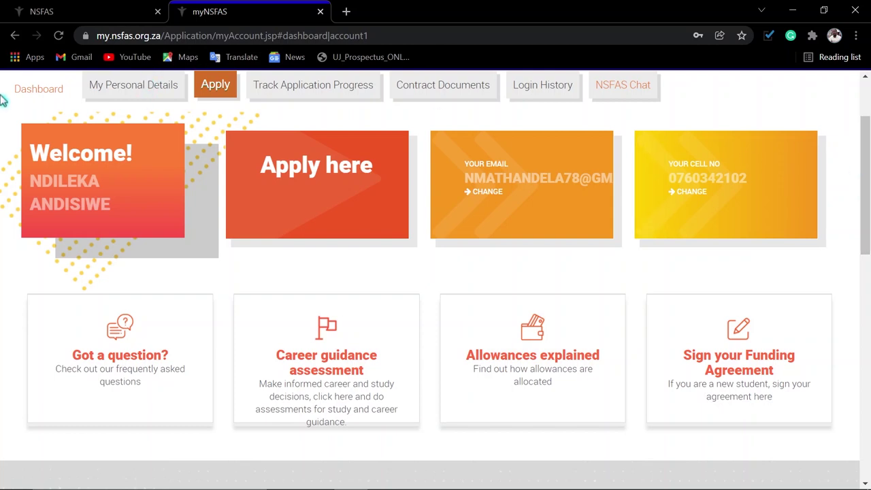
View the 2021 - Annual application status on the Apply page.
{"action": "left_click", "coordinate": [217, 88]}
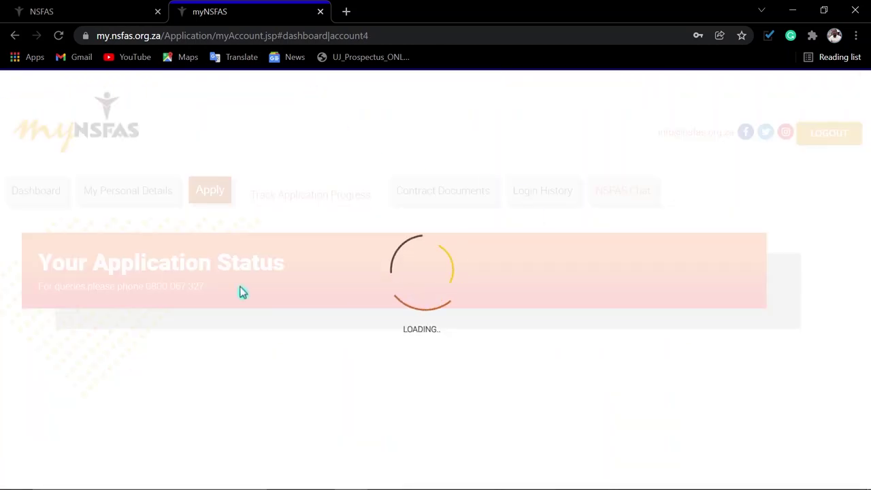
{"action": "scroll", "coordinate": [631, 326], "scroll_direction": "down", "scroll_amount": 1}
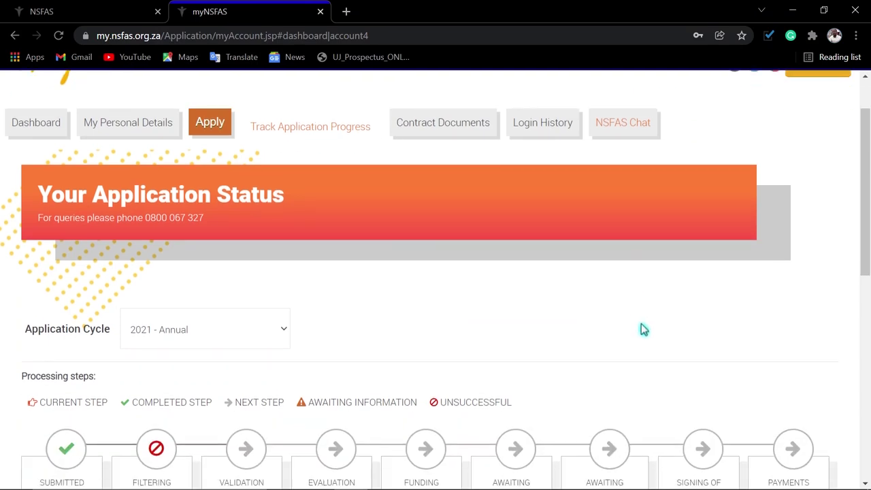
{"action": "scroll", "coordinate": [616, 317], "scroll_direction": "up", "scroll_amount": 1}
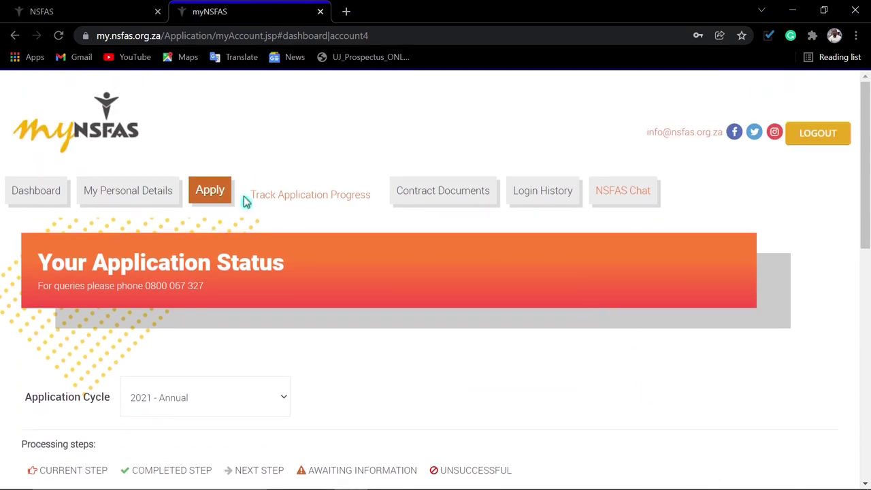
Close Chrome, the recovery email and Outlook, then refresh the desktop three times.
{"action": "left_click", "coordinate": [855, 11]}
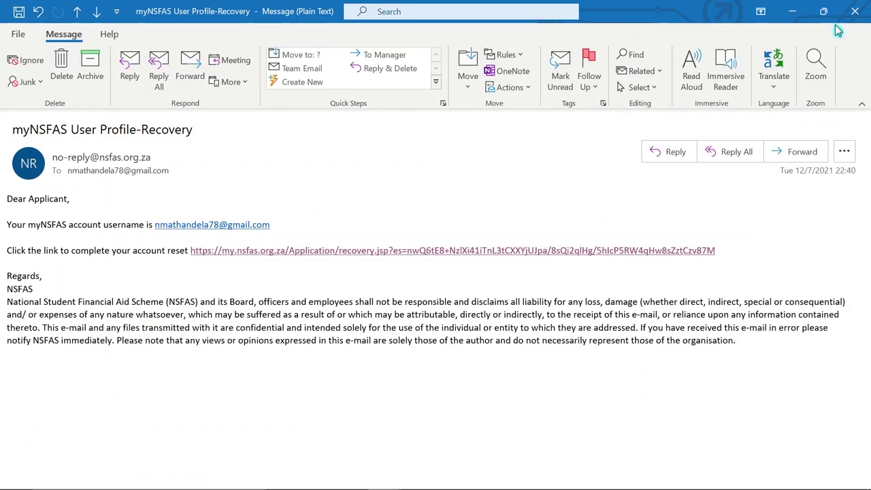
{"action": "left_click", "coordinate": [850, 10]}
{"action": "left_click", "coordinate": [847, 8]}
{"action": "right_click", "coordinate": [354, 112]}
{"action": "left_click", "coordinate": [389, 148]}
{"action": "right_click", "coordinate": [347, 81]}
{"action": "left_click", "coordinate": [381, 121]}
{"action": "right_click", "coordinate": [346, 77]}
{"action": "left_click", "coordinate": [383, 119]}
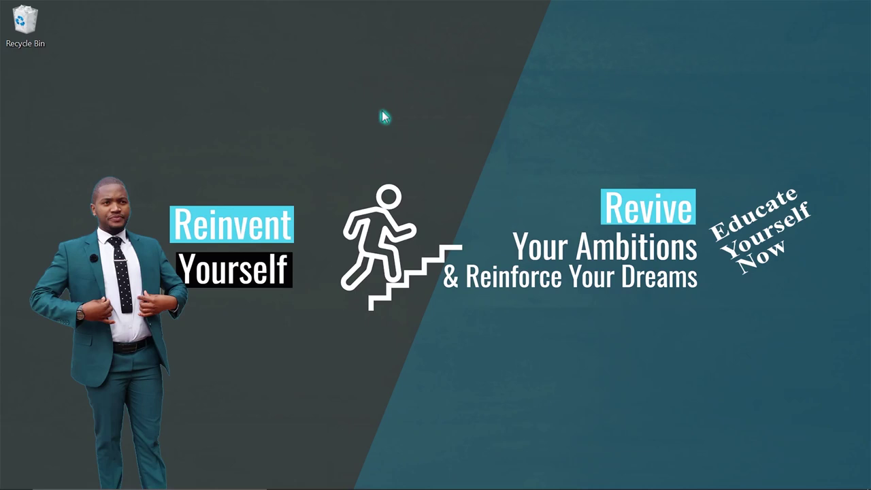